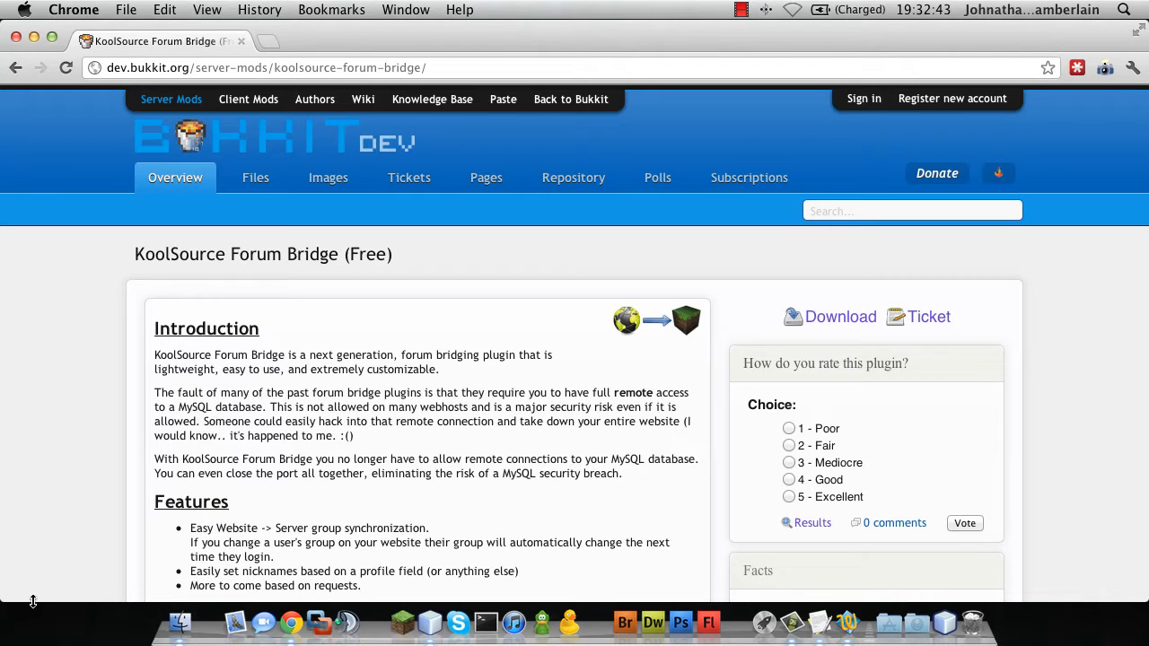
# Read through the KoolSource Forum Bridge page on dev.bukkit.org, then close Chrome
pyautogui.scroll(-4, 413, 462)
pyautogui.scroll(-12, 413, 462)
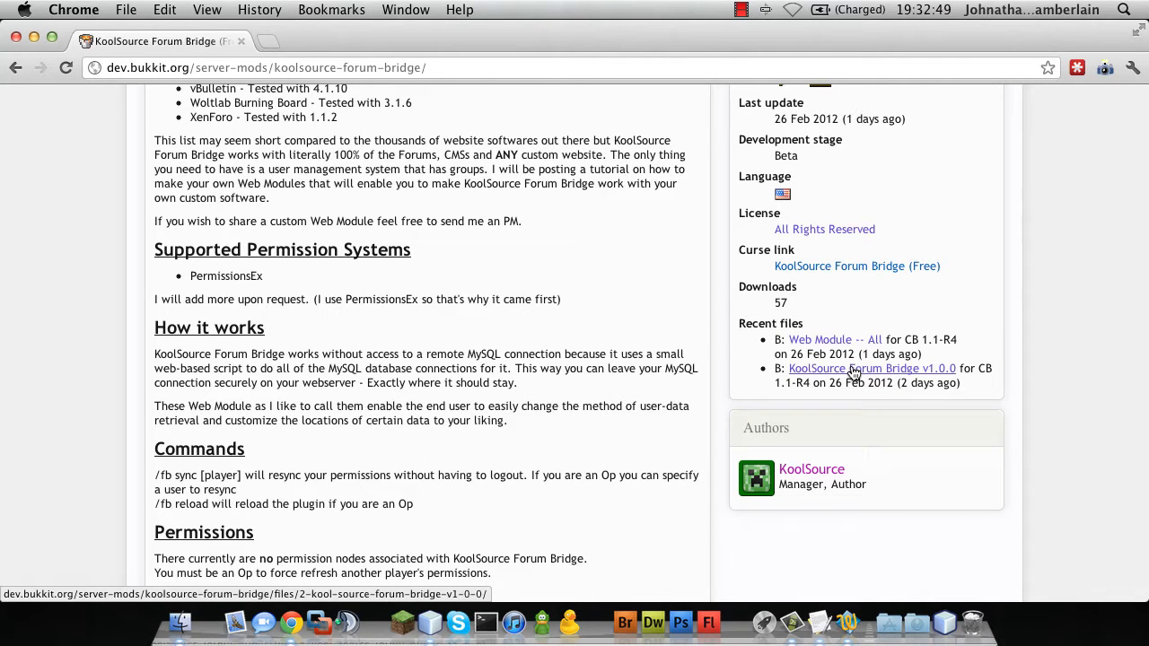
pyautogui.click(17, 38)
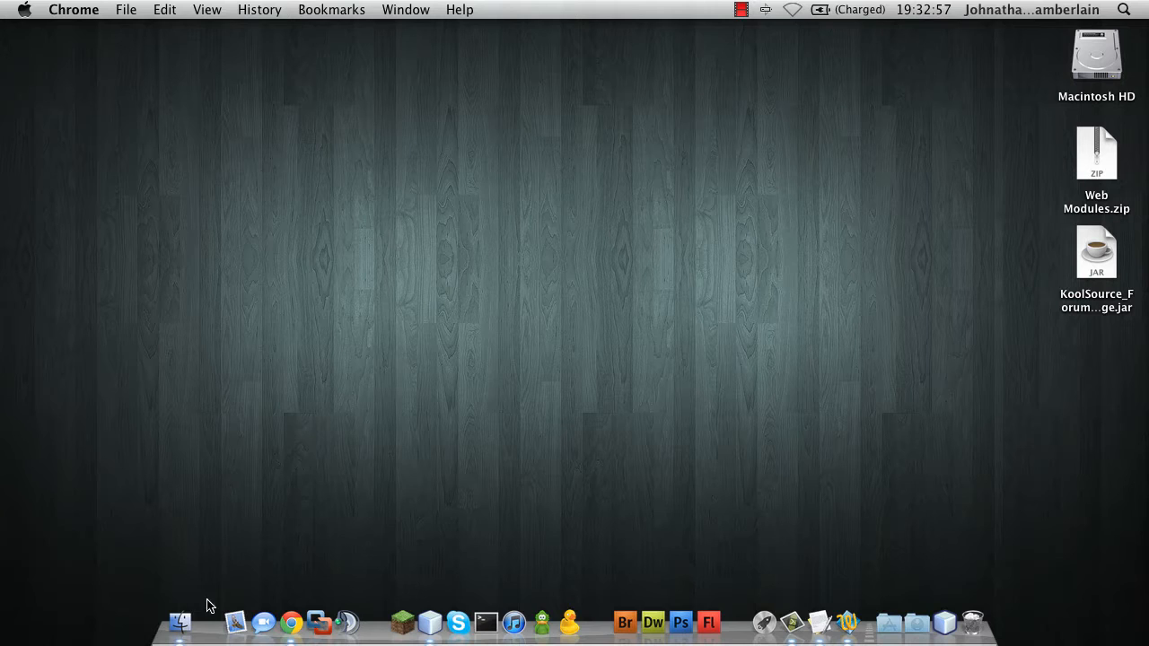
# Select the downloaded KoolSource plugin jar on the desktop and open a Finder window
pyautogui.click(1090, 272)
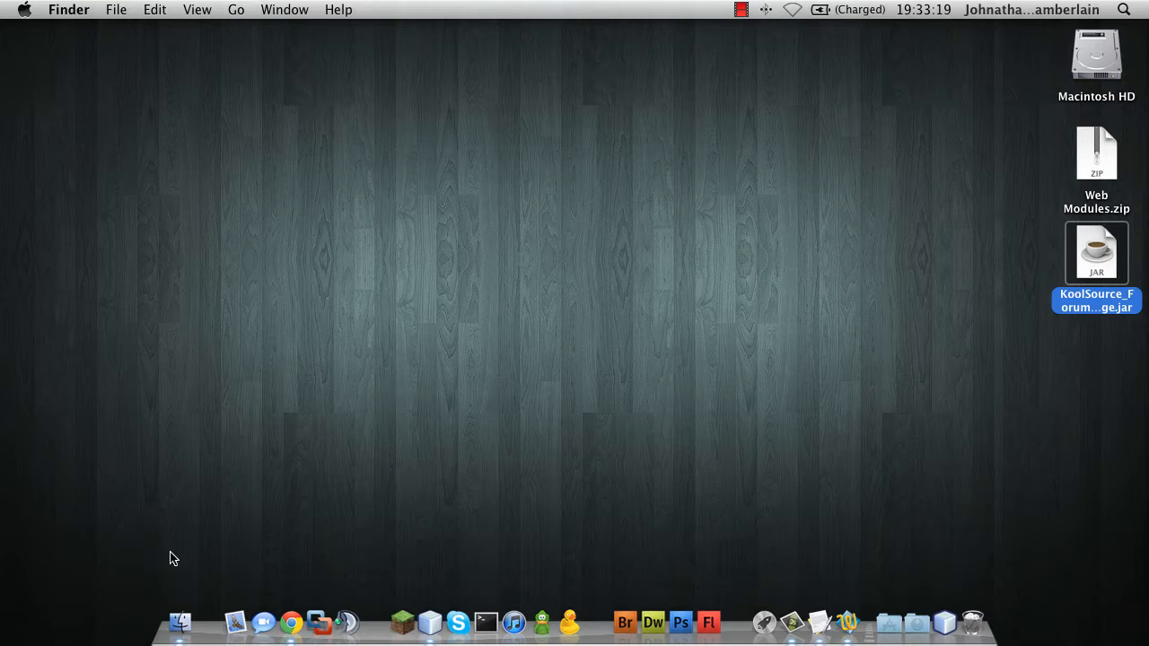
pyautogui.click(181, 623)
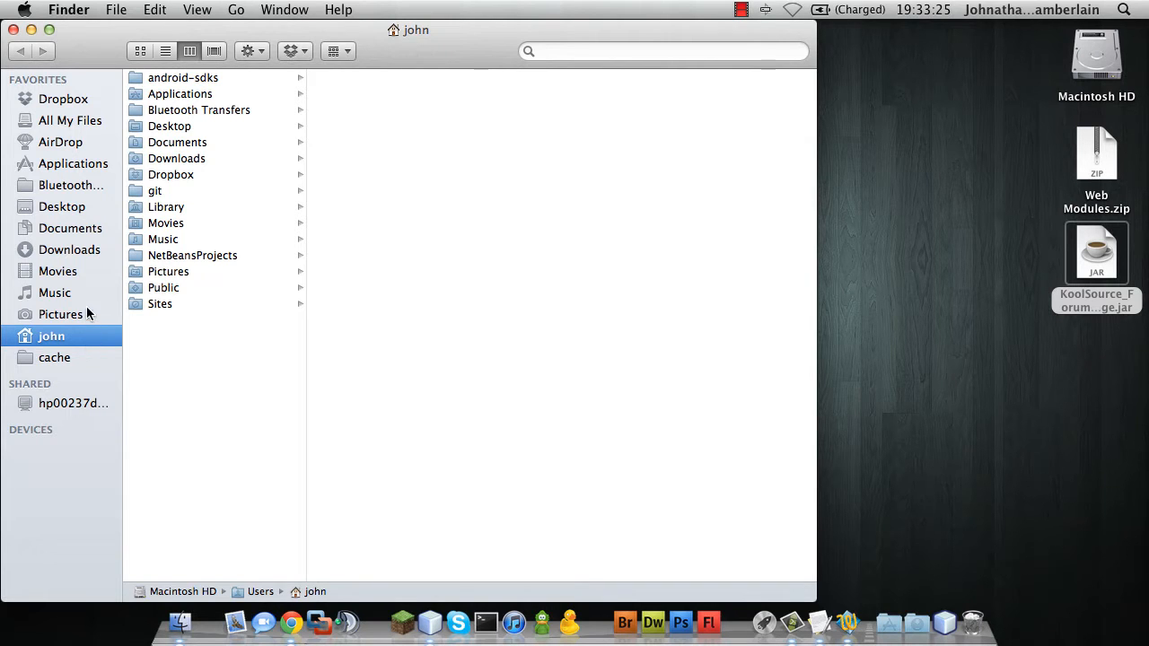
# Move KoolSource_Forum_Bridge.jar from the desktop into Documents > Minecraft Server > plugins
pyautogui.click(72, 228)
pyautogui.click(213, 130)
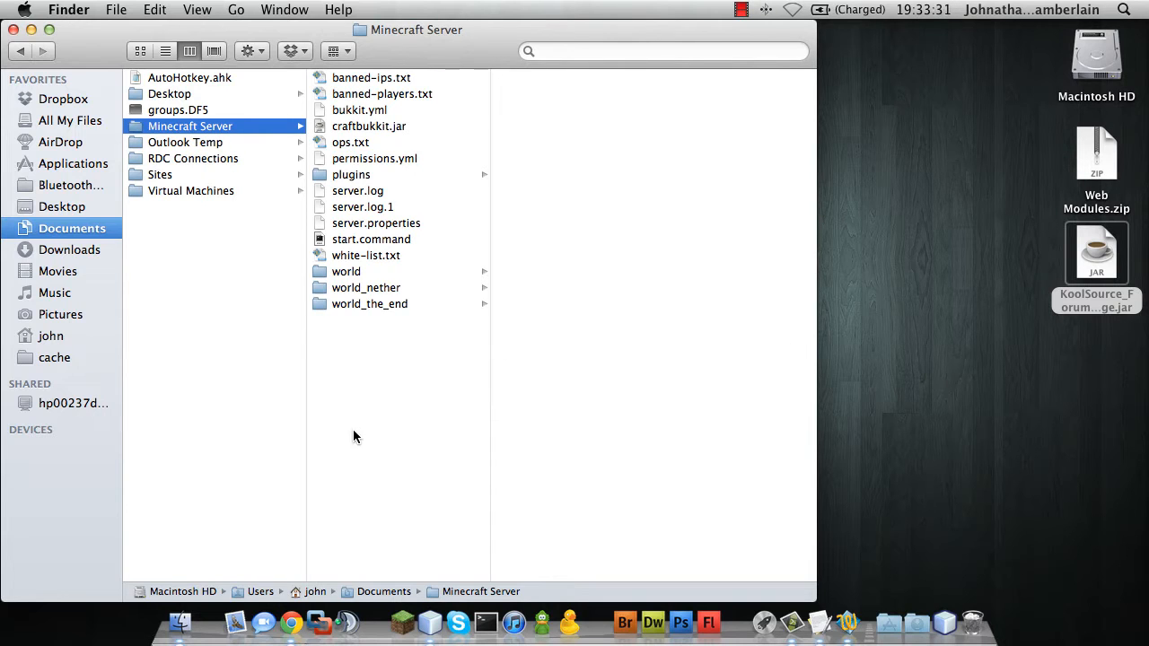
pyautogui.click(366, 176)
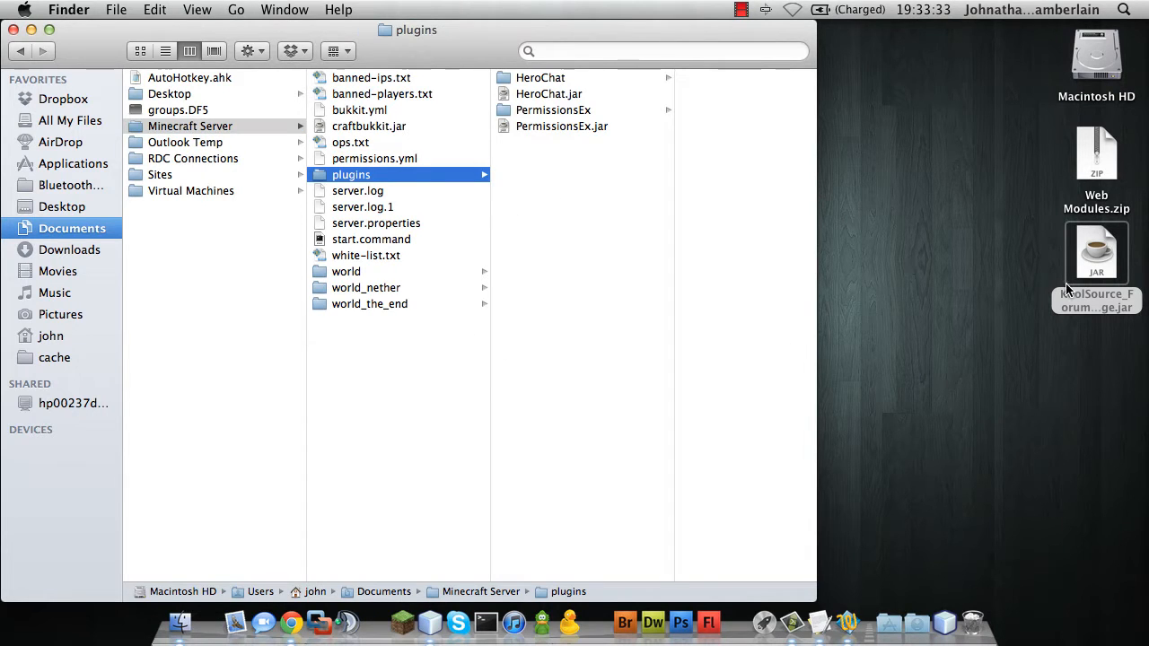
pyautogui.moveTo(1099, 260); pyautogui.dragTo(590, 233)
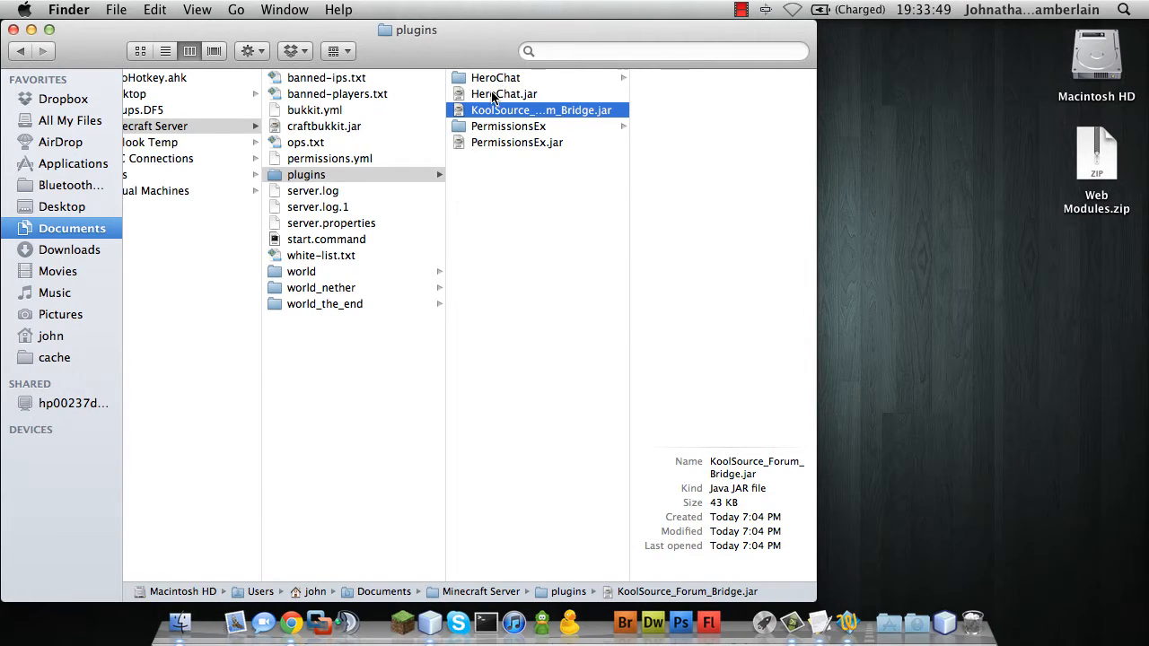
pyautogui.moveTo(420, 34); pyautogui.dragTo(621, 39)
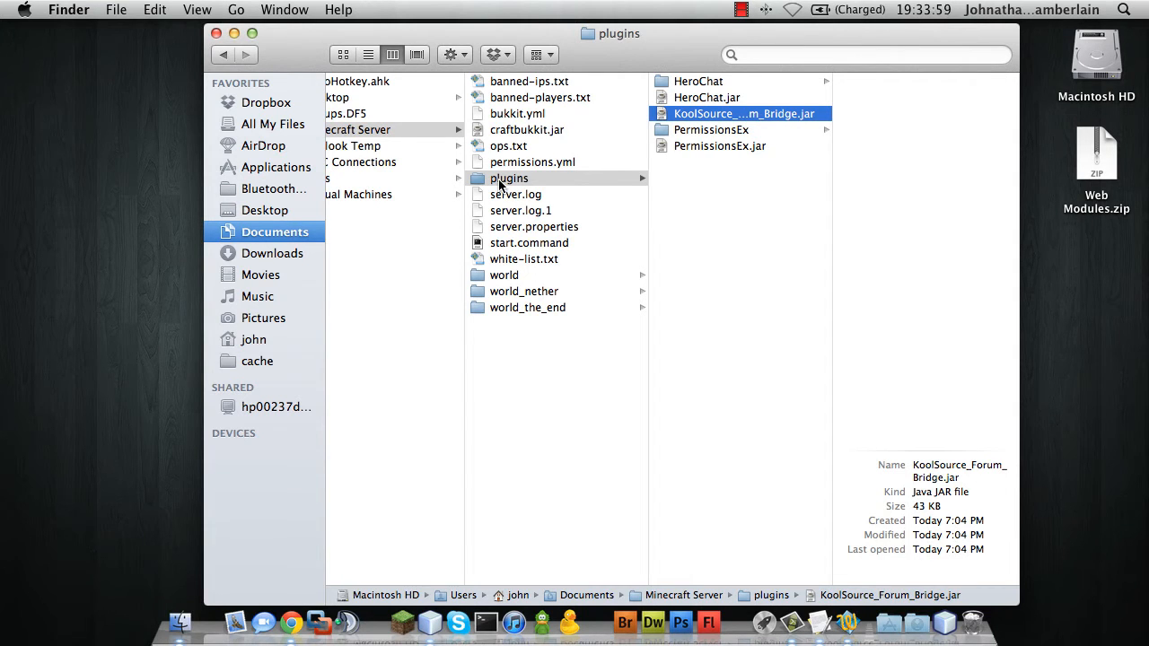
pyautogui.click(501, 243)
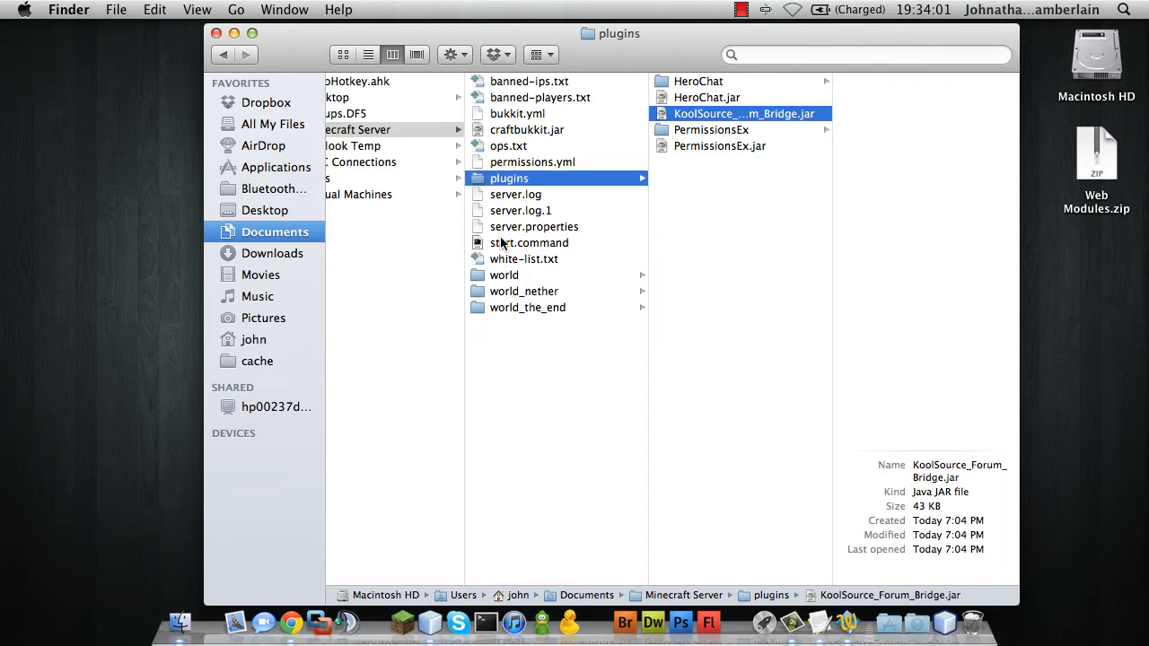
# Run start.command to generate the plugin's config, stop the server with 'stop', and close Terminal
pyautogui.doubleClick(500, 242)
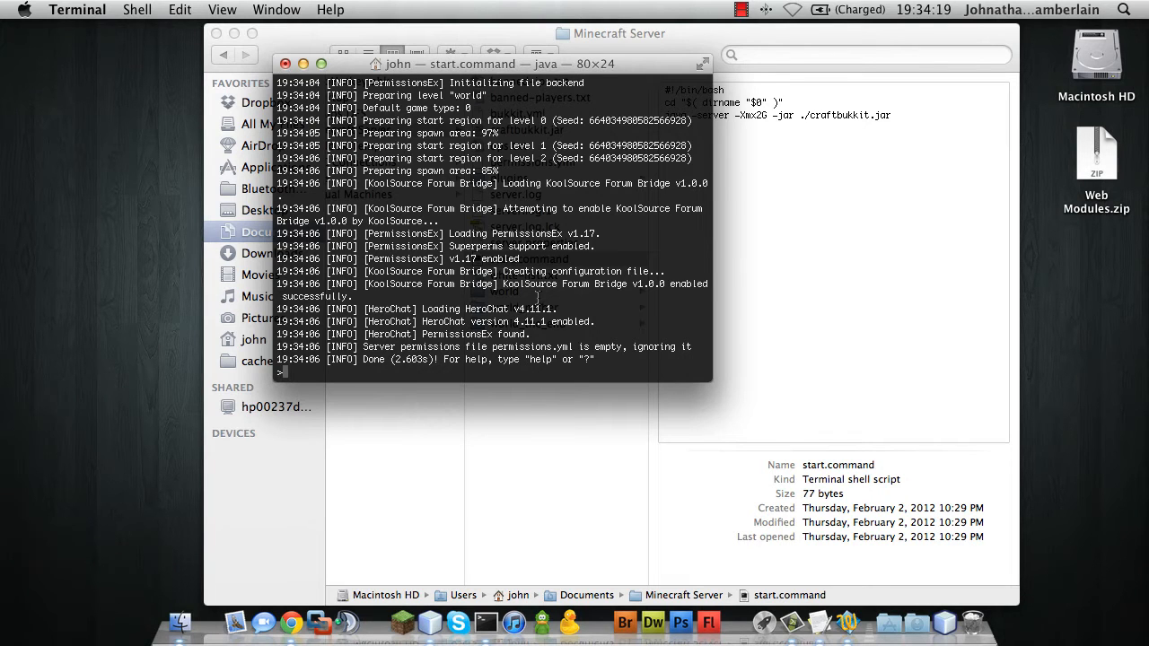
pyautogui.write('stop')
pyautogui.press('Return')
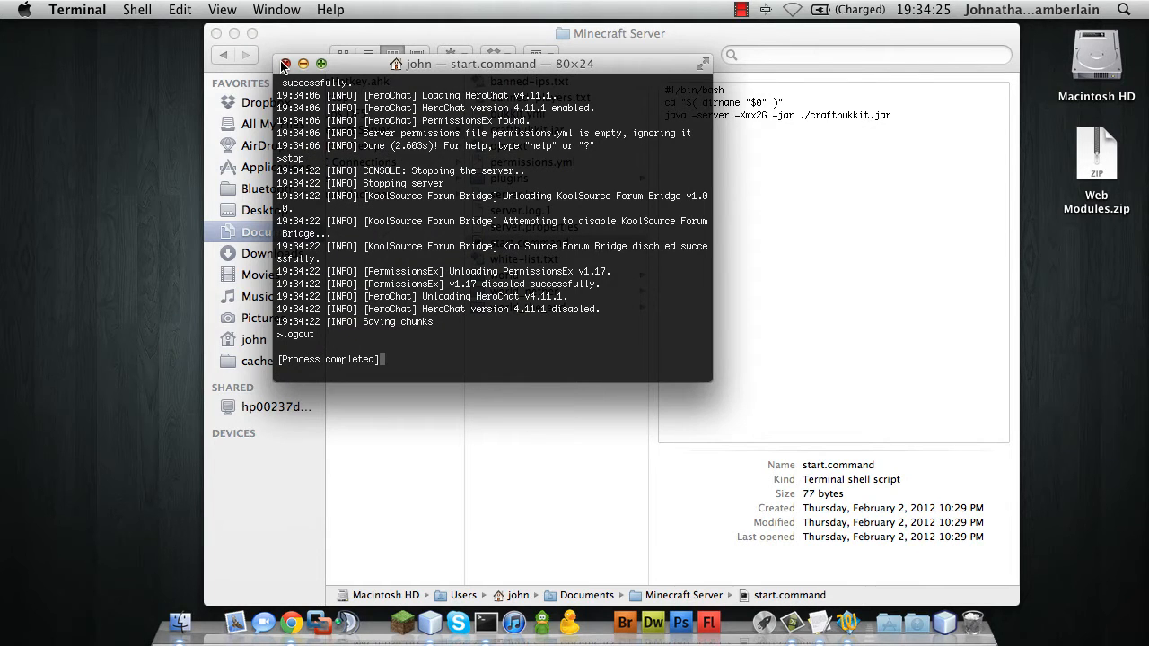
pyautogui.click(285, 63)
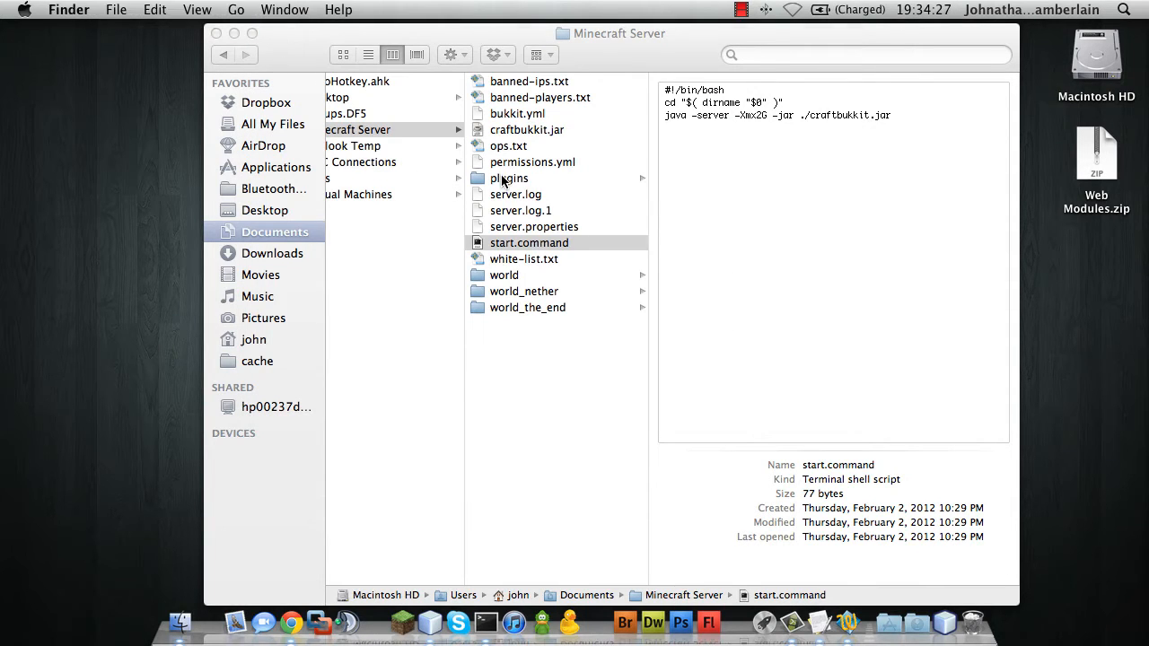
# Open config.yml from plugins > KoolSource Forum Bridge in TextWrangler and select its url line
pyautogui.click(532, 181)
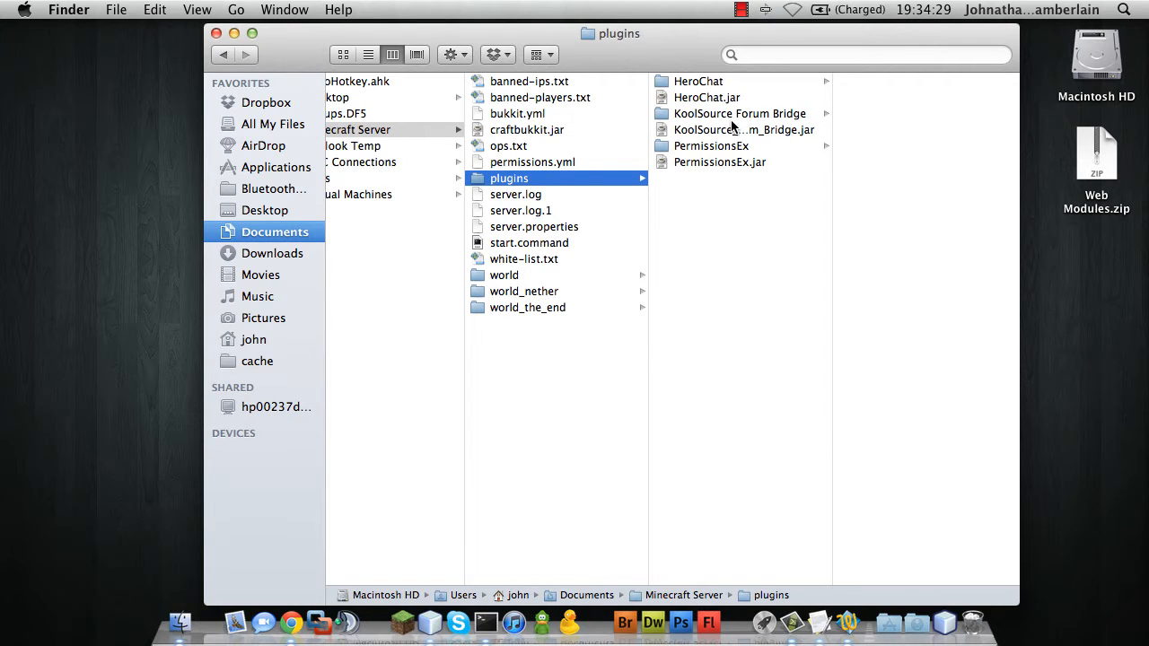
pyautogui.click(732, 115)
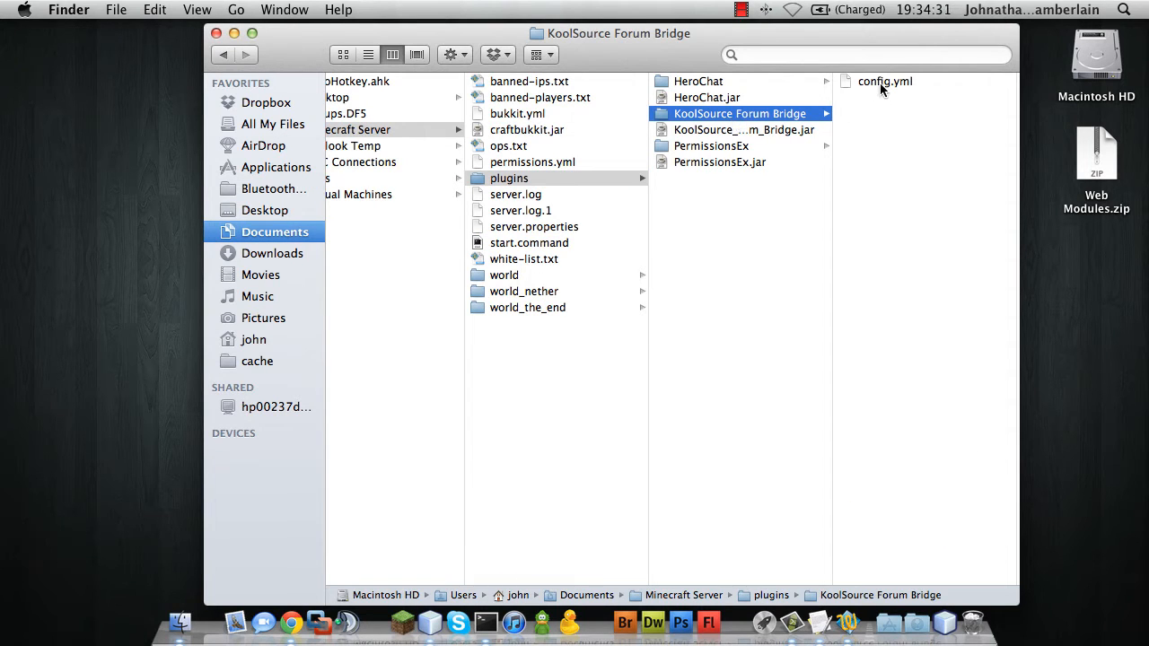
pyautogui.doubleClick(879, 82)
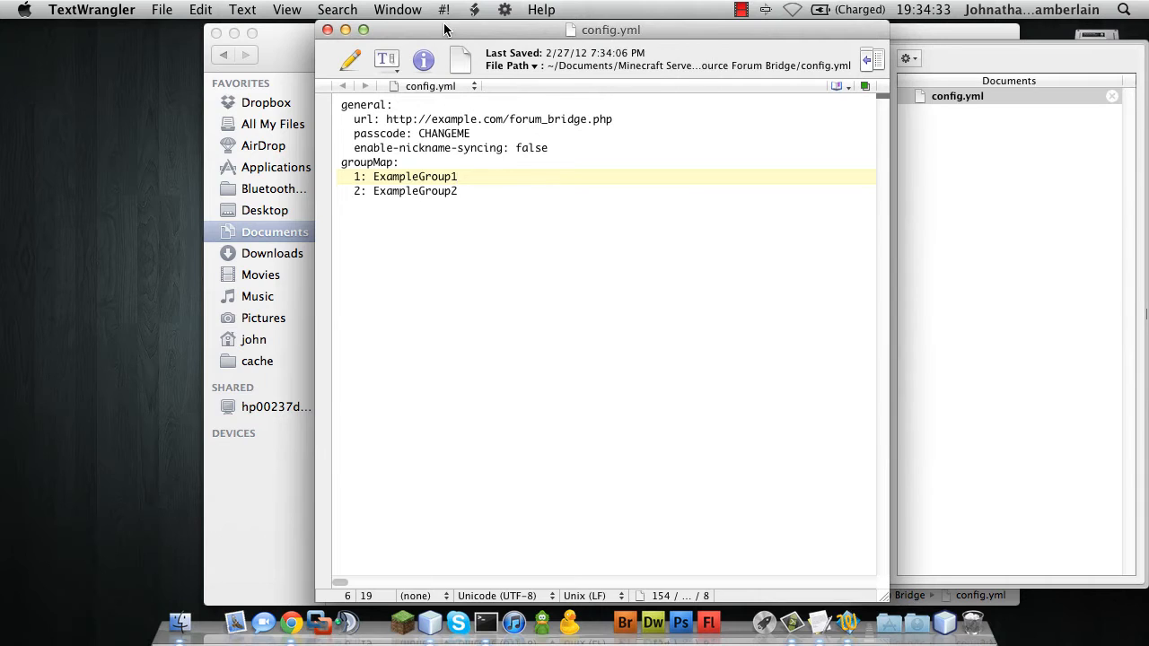
pyautogui.moveTo(444, 30); pyautogui.dragTo(130, 7)
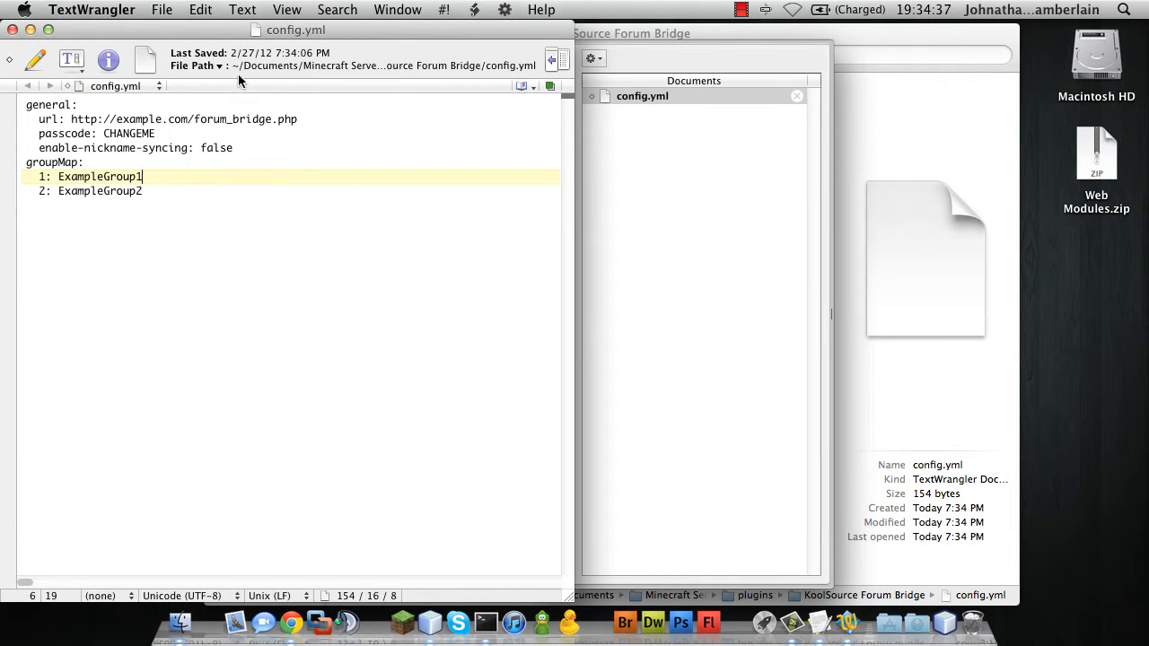
pyautogui.moveTo(300, 122); pyautogui.dragTo(73, 119)
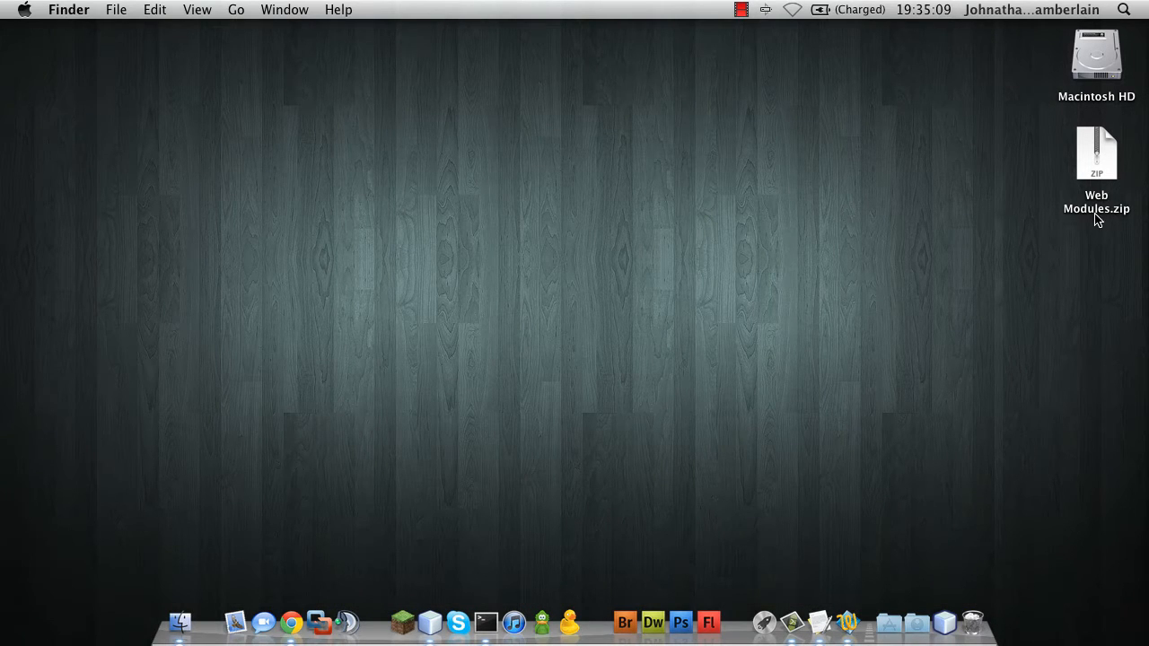
# Unzip Web Modules.zip, browse the extracted Web Modules folder, and open a second Finder window
pyautogui.doubleClick(1098, 163)
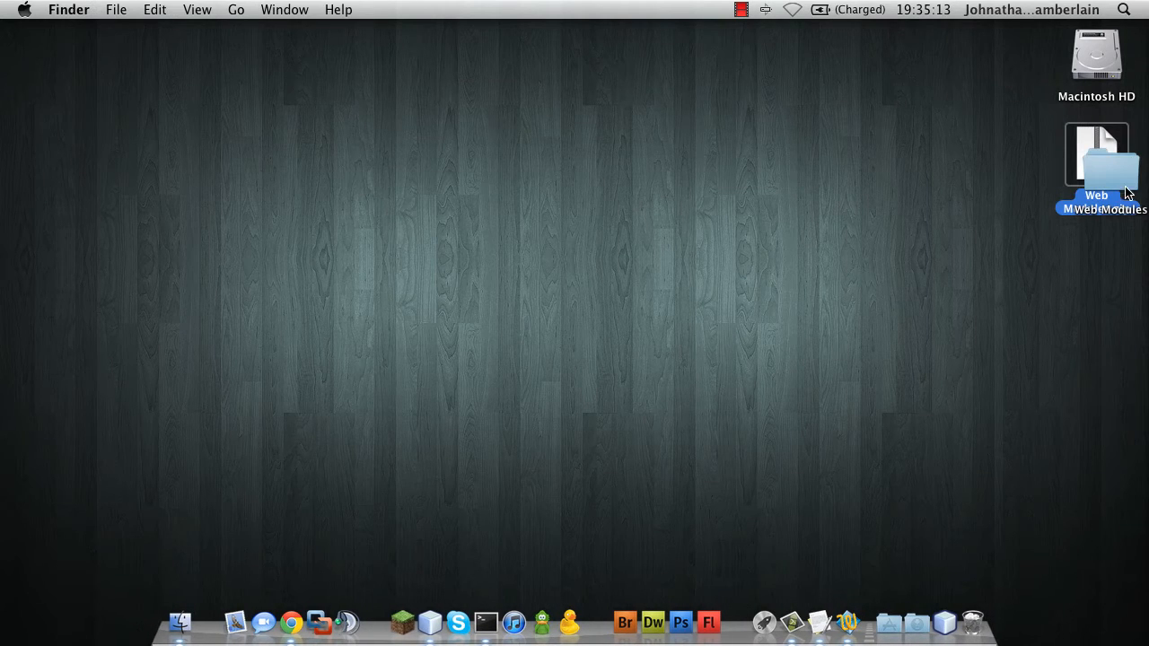
pyautogui.moveTo(1118, 188); pyautogui.dragTo(1084, 262)
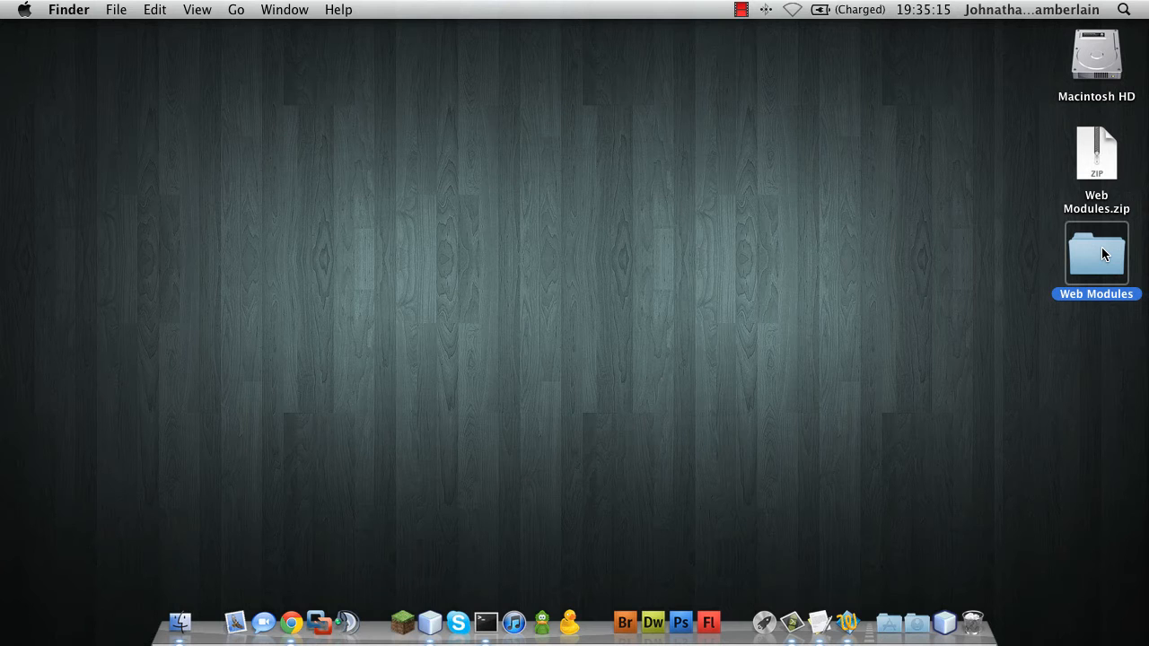
pyautogui.doubleClick(1102, 255)
pyautogui.moveTo(379, 181); pyautogui.dragTo(482, 36)
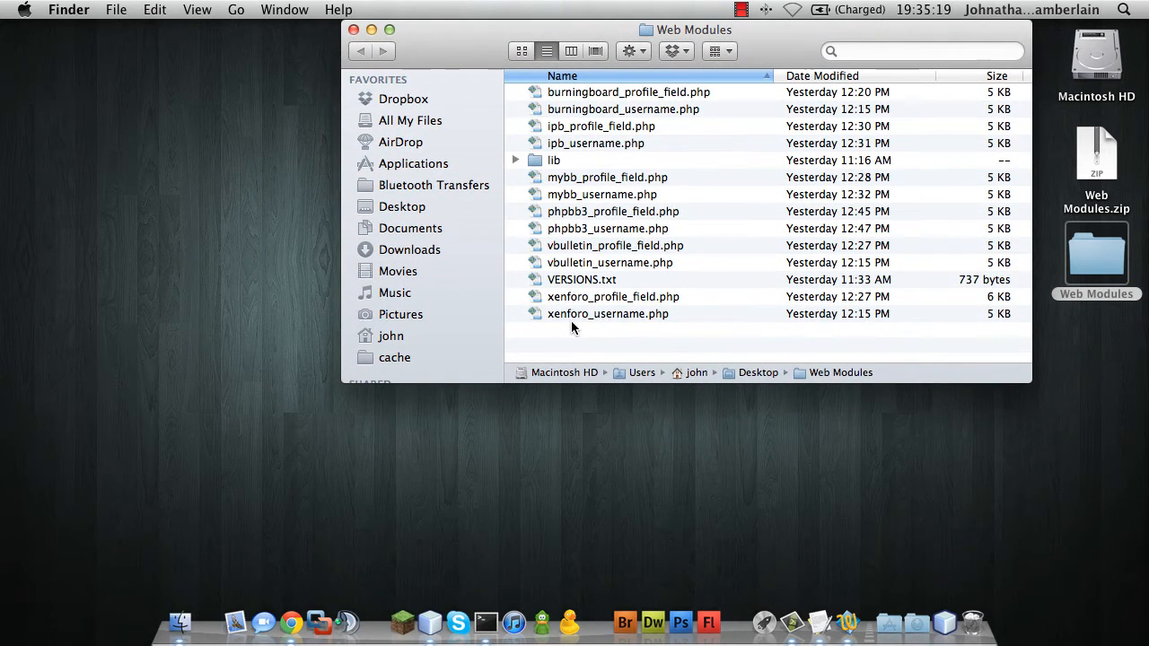
pyautogui.click(552, 163)
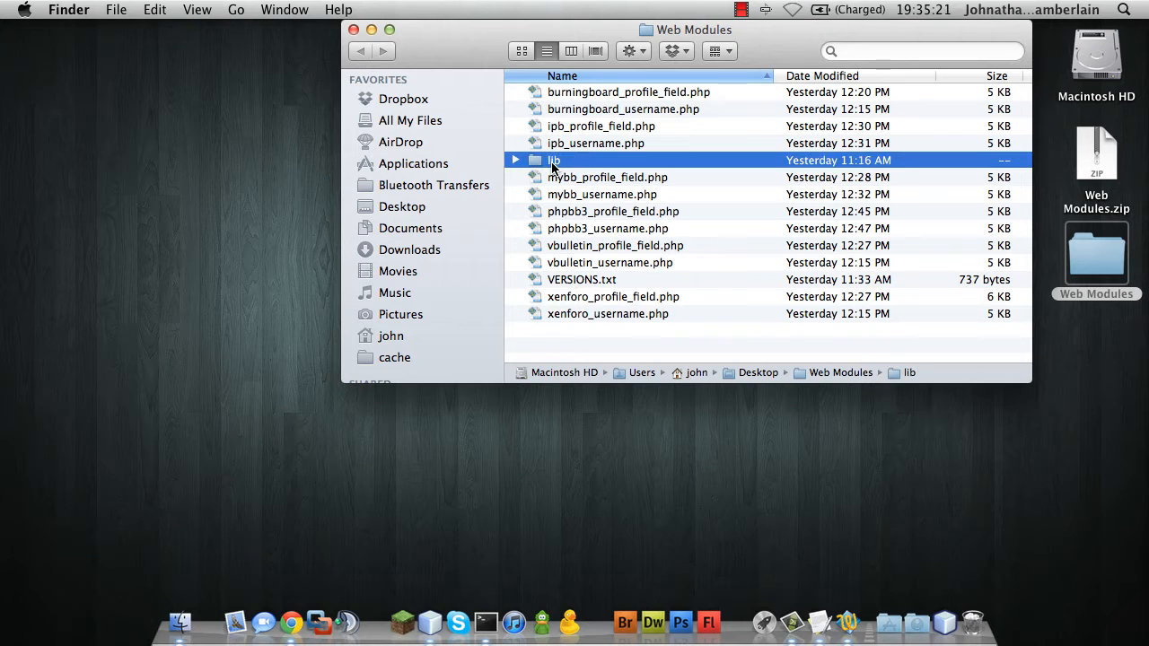
pyautogui.click(584, 280)
pyautogui.press('super+n')
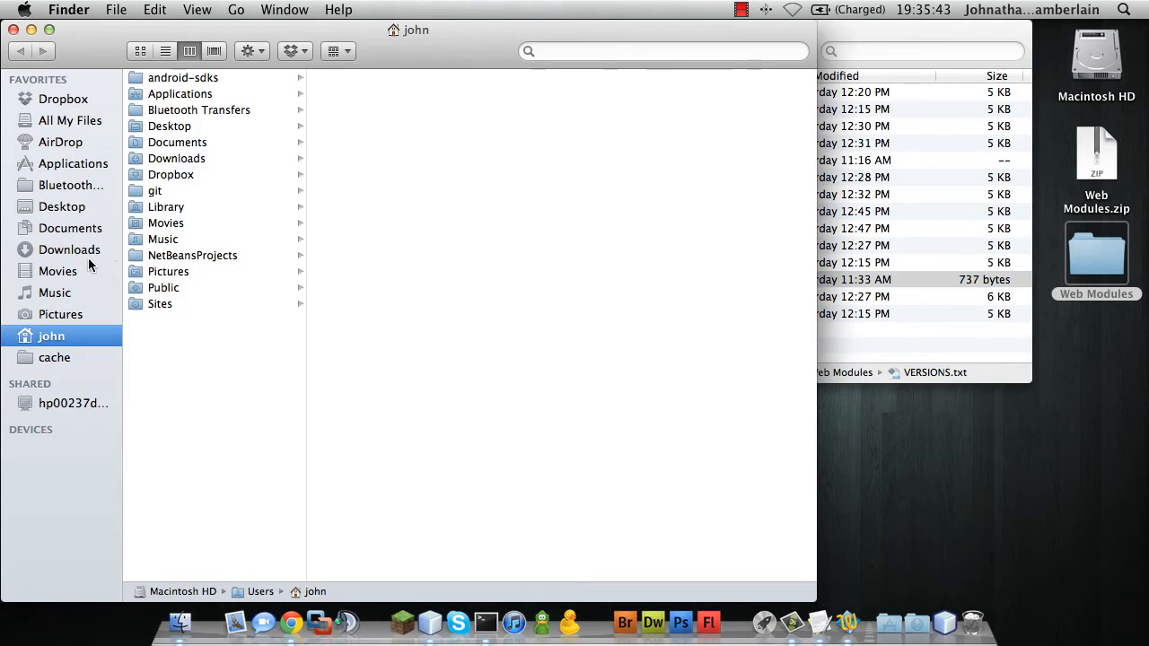
# In Sites, delete the earlier copies of phpbb3_username.php and the lib folder
pyautogui.click(159, 304)
pyautogui.click(391, 191)
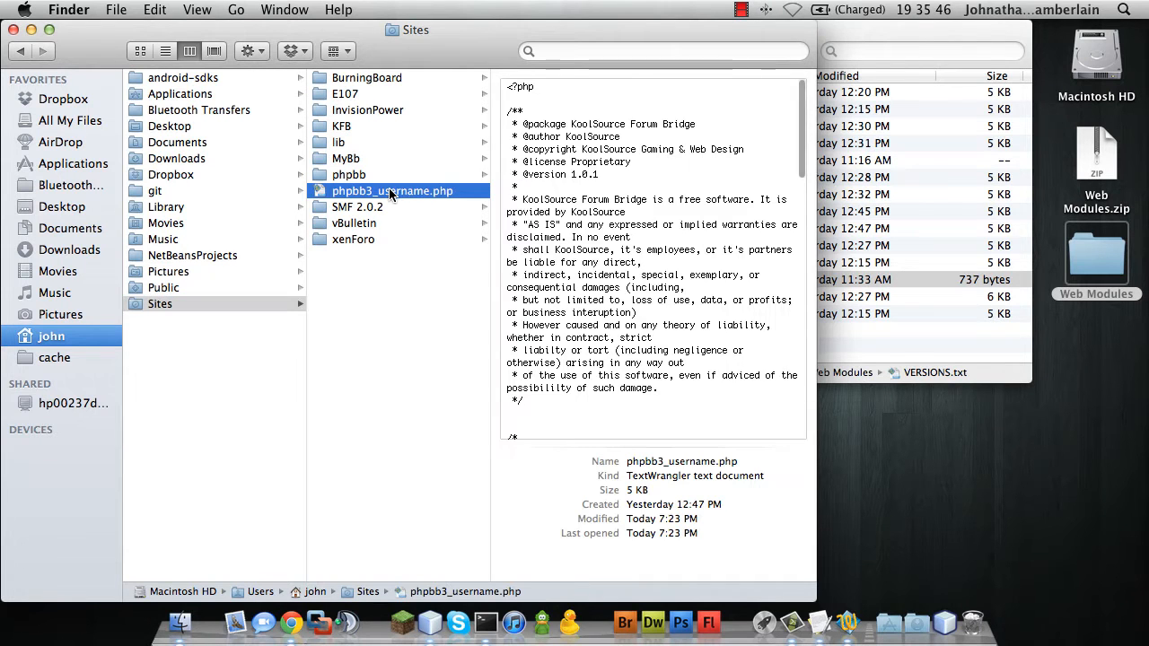
pyautogui.press('super+BackSpace')
pyautogui.click(328, 141)
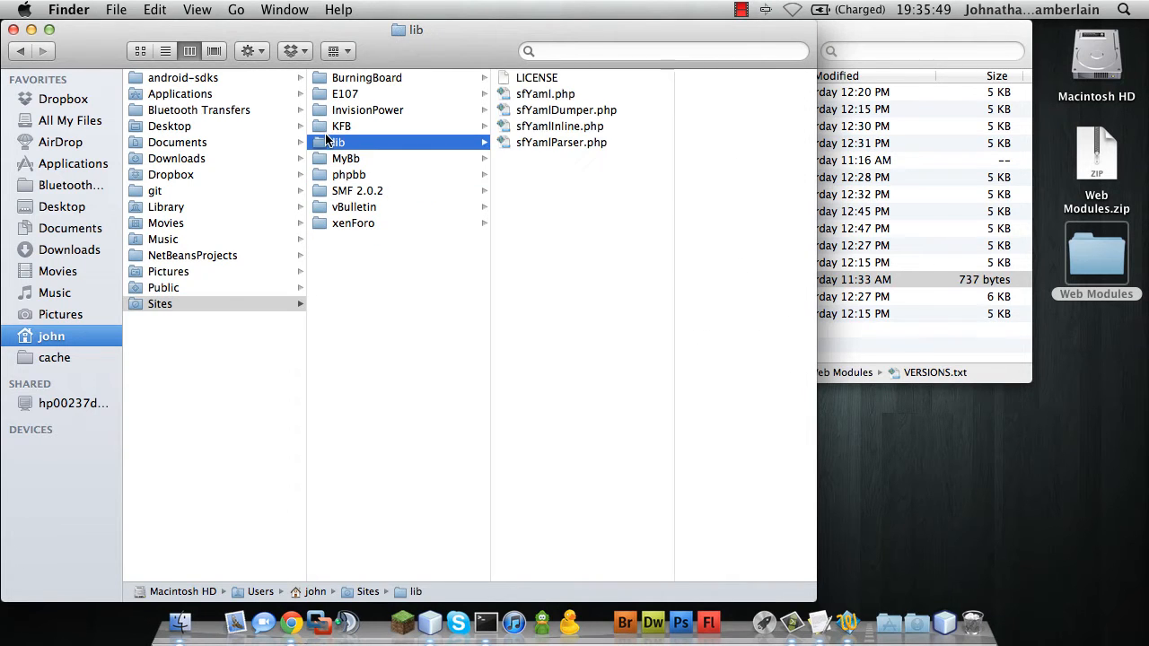
pyautogui.press('super+BackSpace')
# Copy phpbb3_username.php from the Web Modules window into Sites
pyautogui.click(900, 330)
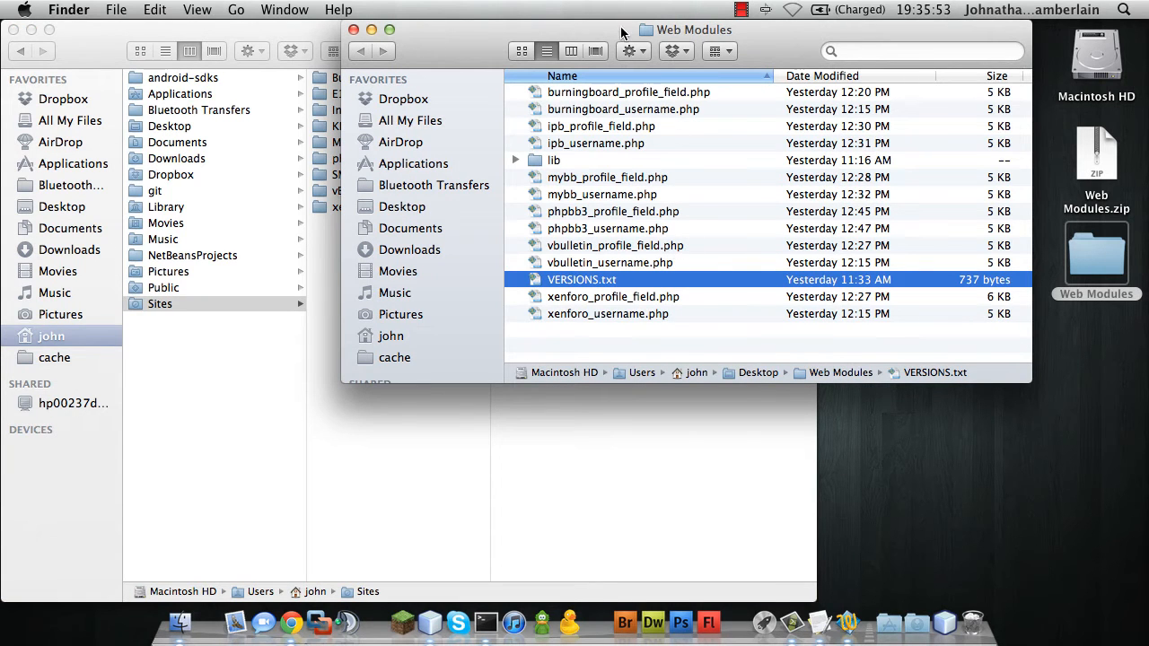
pyautogui.moveTo(621, 33); pyautogui.dragTo(895, 81)
pyautogui.click(849, 276)
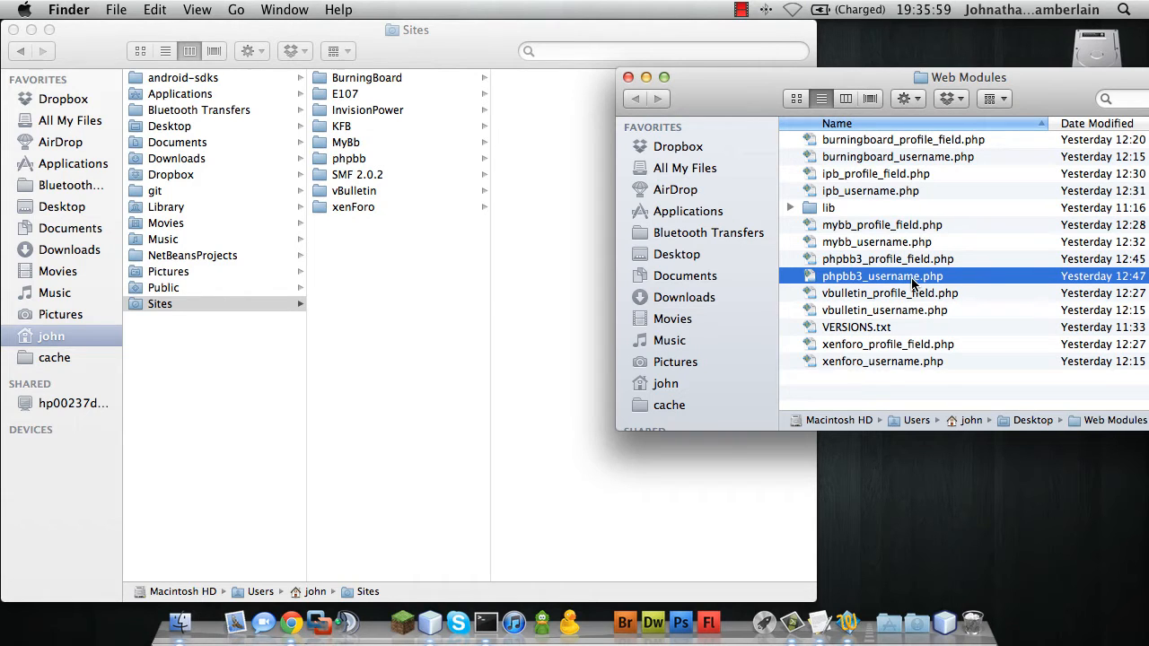
pyautogui.press('Down')
pyautogui.moveTo(912, 278); pyautogui.dragTo(907, 276)
pyautogui.click(901, 277)
pyautogui.moveTo(871, 284); pyautogui.dragTo(395, 251)
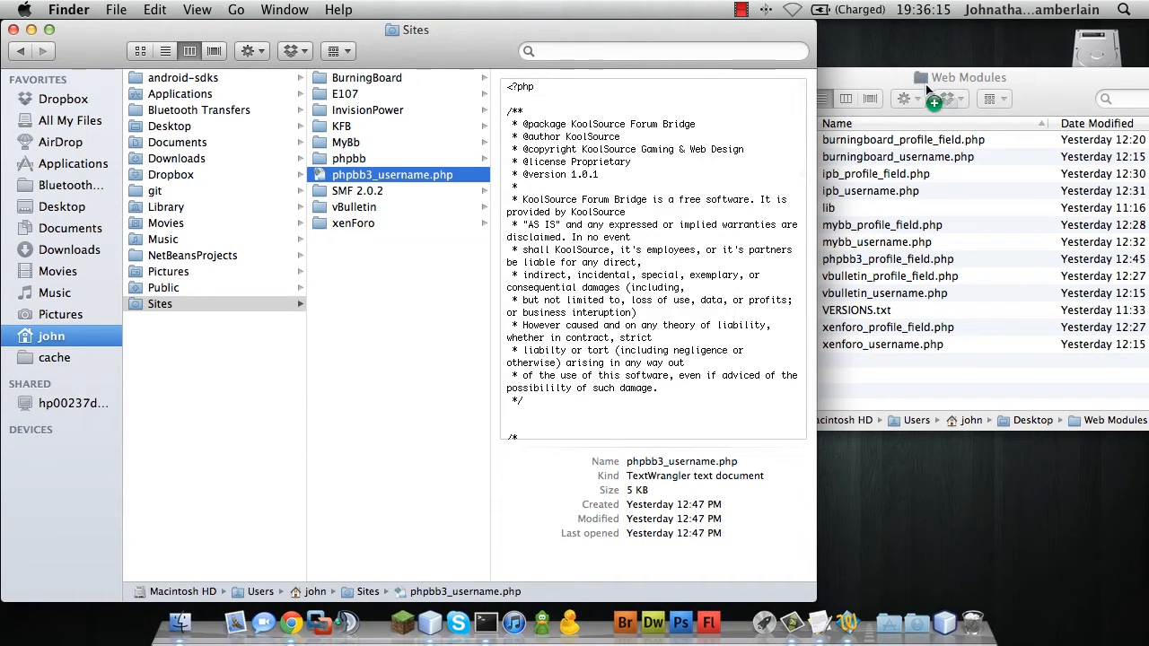
# Copy the lib folder into Sites and close the Web Modules window
pyautogui.moveTo(887, 77); pyautogui.dragTo(722, 192)
pyautogui.moveTo(644, 325); pyautogui.dragTo(343, 330)
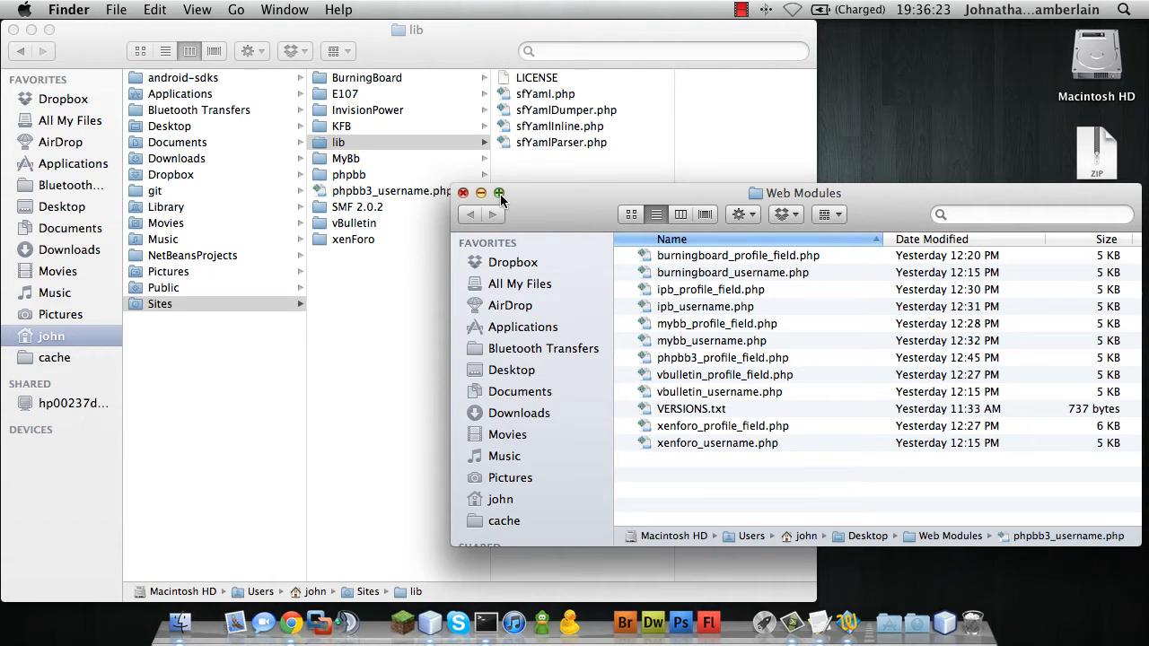
pyautogui.click(463, 193)
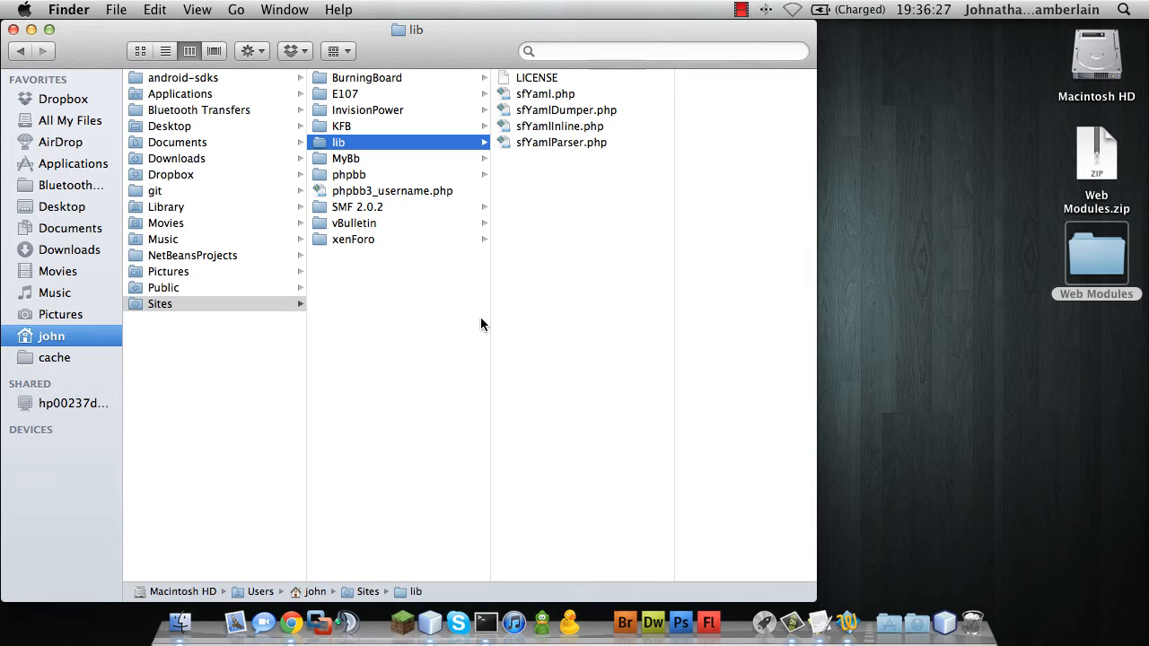
# Open phpbb3_username.php from Sites in TextWrangler, confirming the downloaded-file warning
pyautogui.rightClick(359, 192)
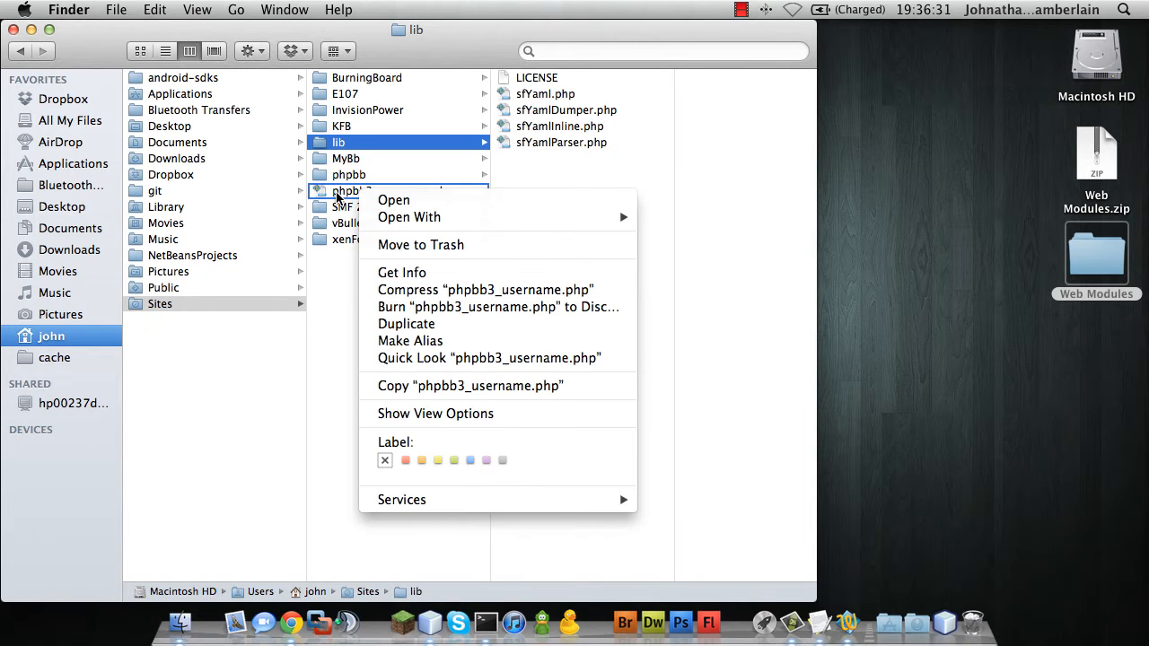
pyautogui.click(337, 196)
pyautogui.doubleClick(337, 196)
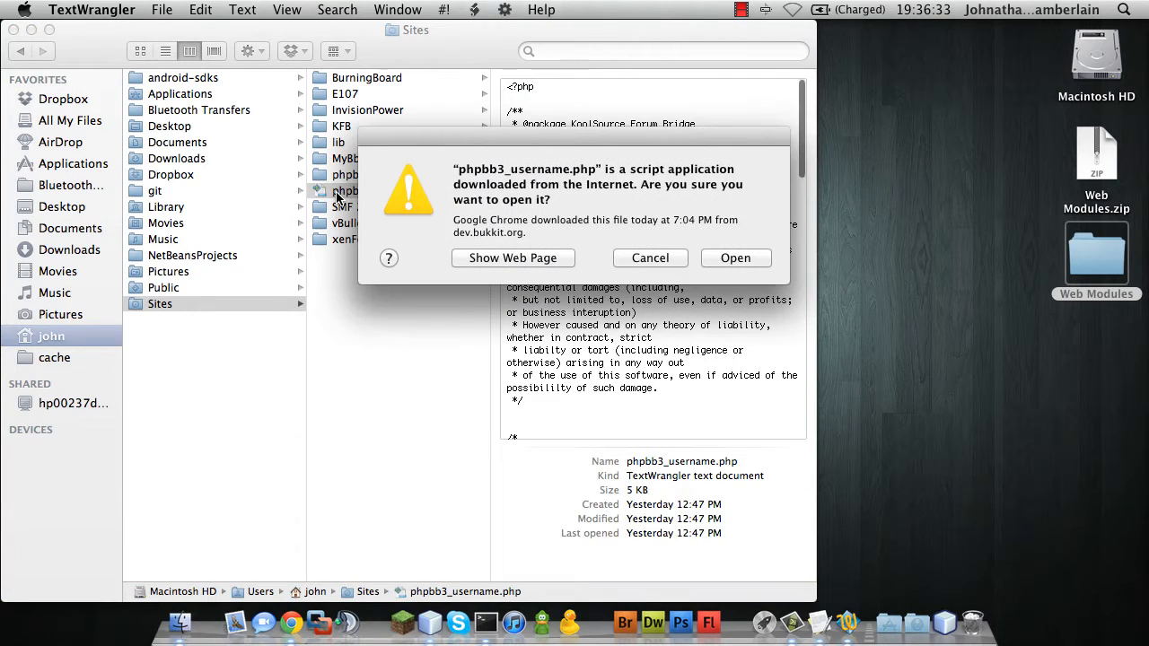
pyautogui.click(732, 260)
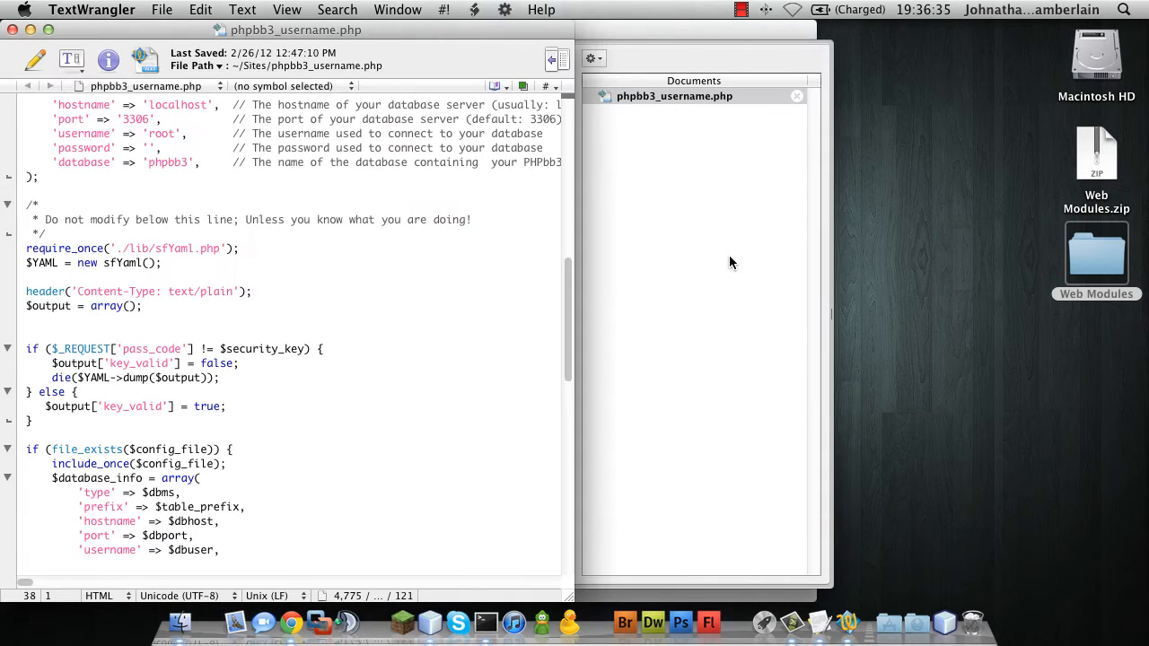
# Locate the Configuration Section and select the CHANGEME security key placeholder
pyautogui.scroll(10, 230, 223)
pyautogui.scroll(-8, 230, 223)
pyautogui.hscroll(2, 229, 224)
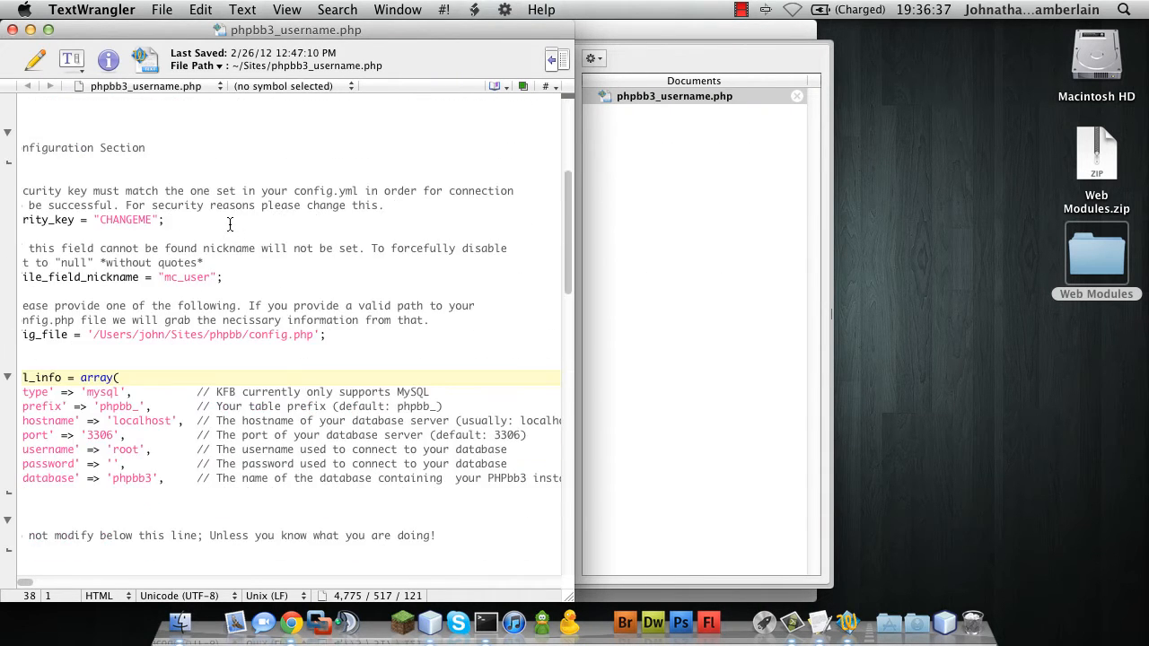
pyautogui.scroll(8, 230, 223)
pyautogui.hscroll(-2, 230, 224)
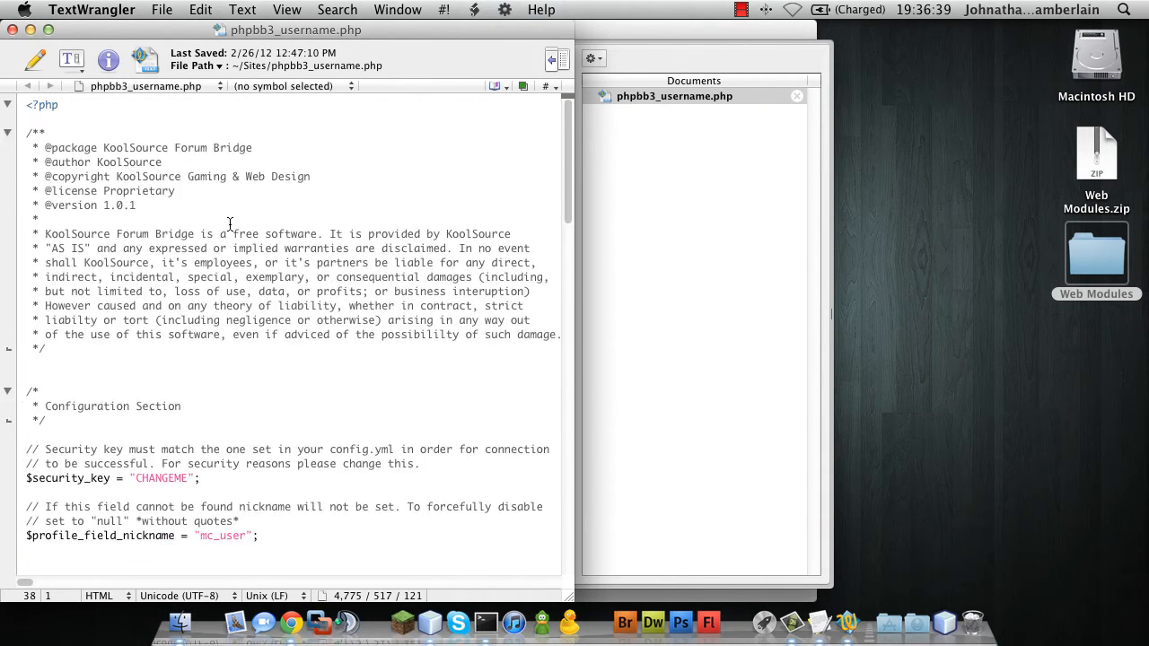
pyautogui.scroll(-5, 230, 224)
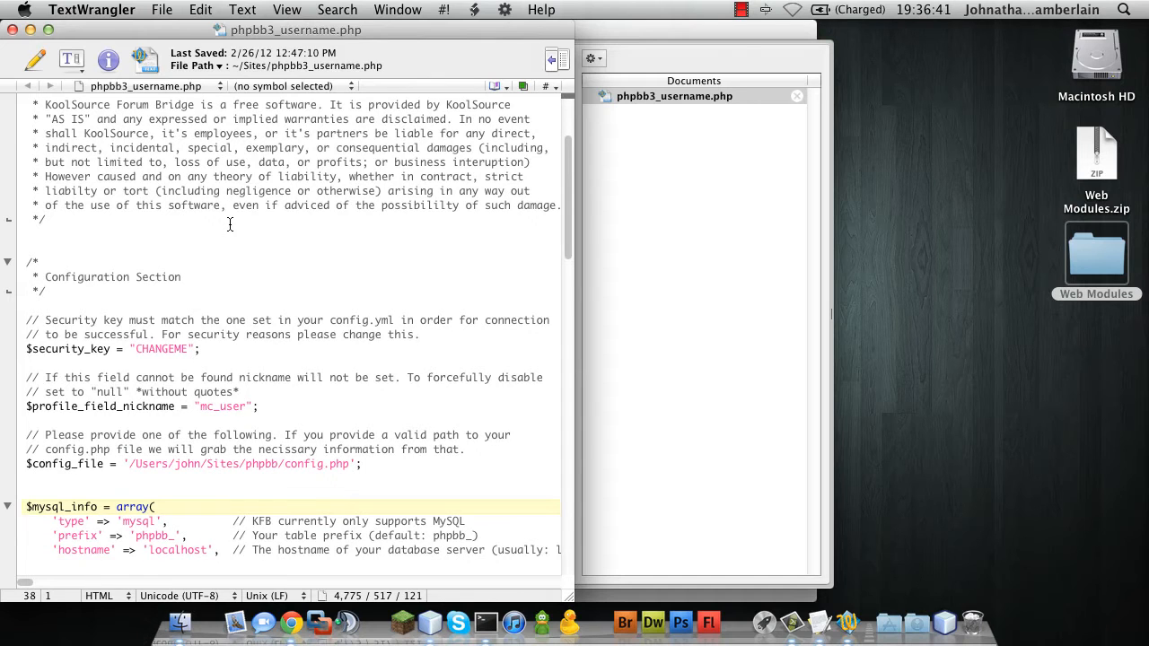
pyautogui.moveTo(188, 349); pyautogui.dragTo(135, 349)
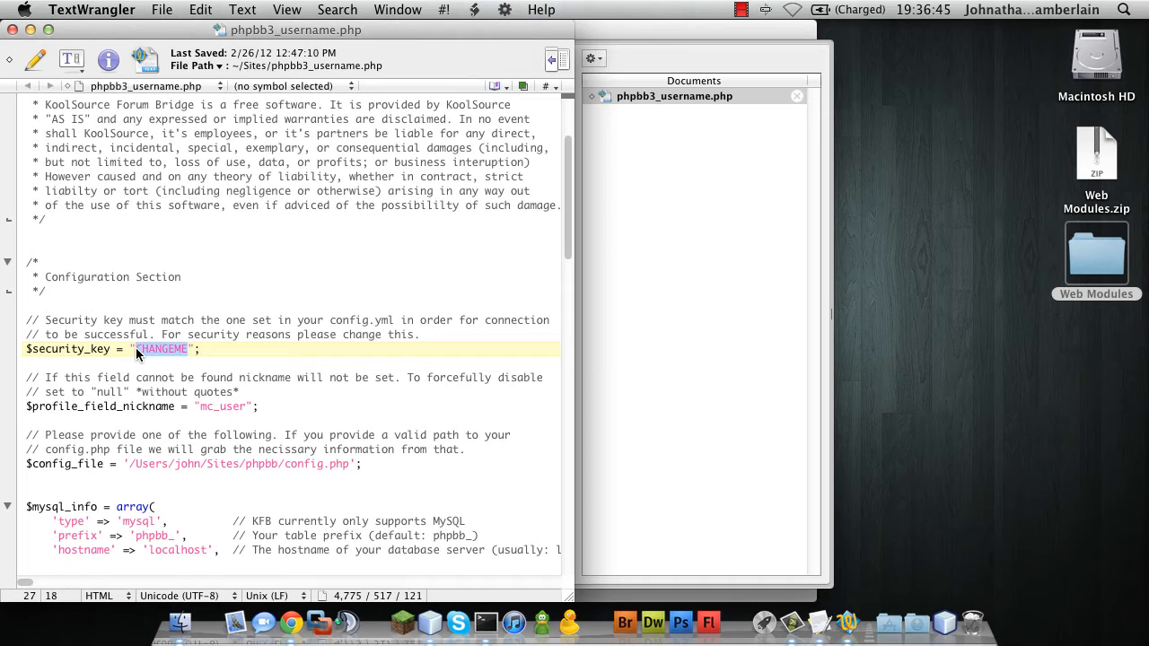
pyautogui.press('BackSpace')
pyautogui.write('MyPassword')
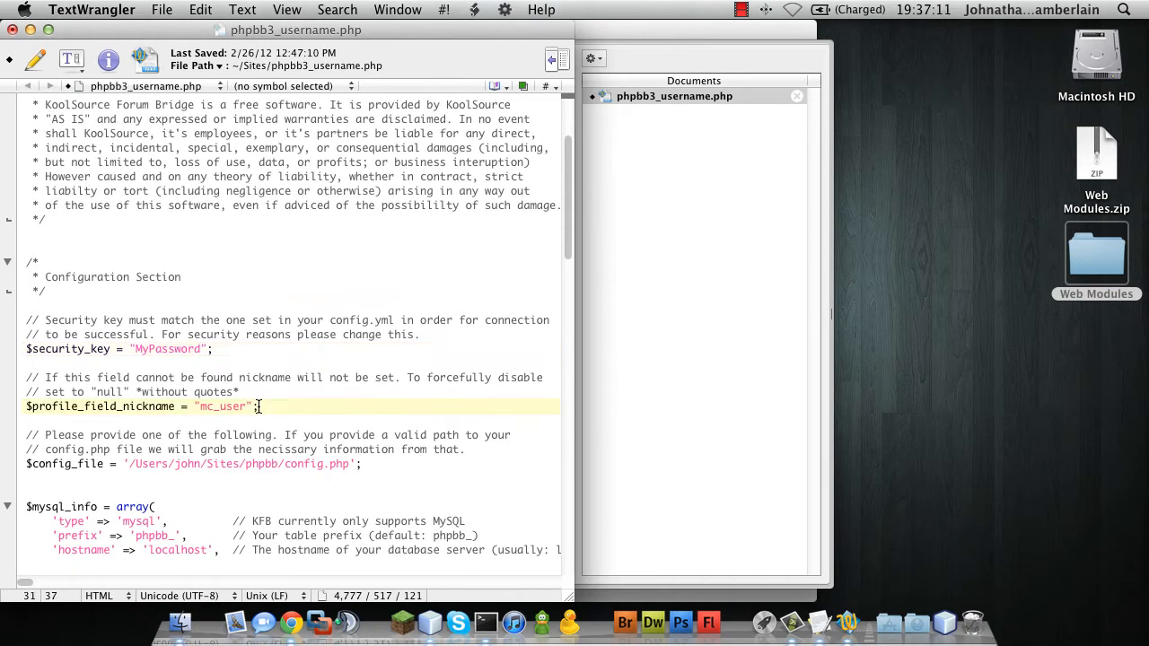
pyautogui.moveTo(258, 407); pyautogui.dragTo(27, 411)
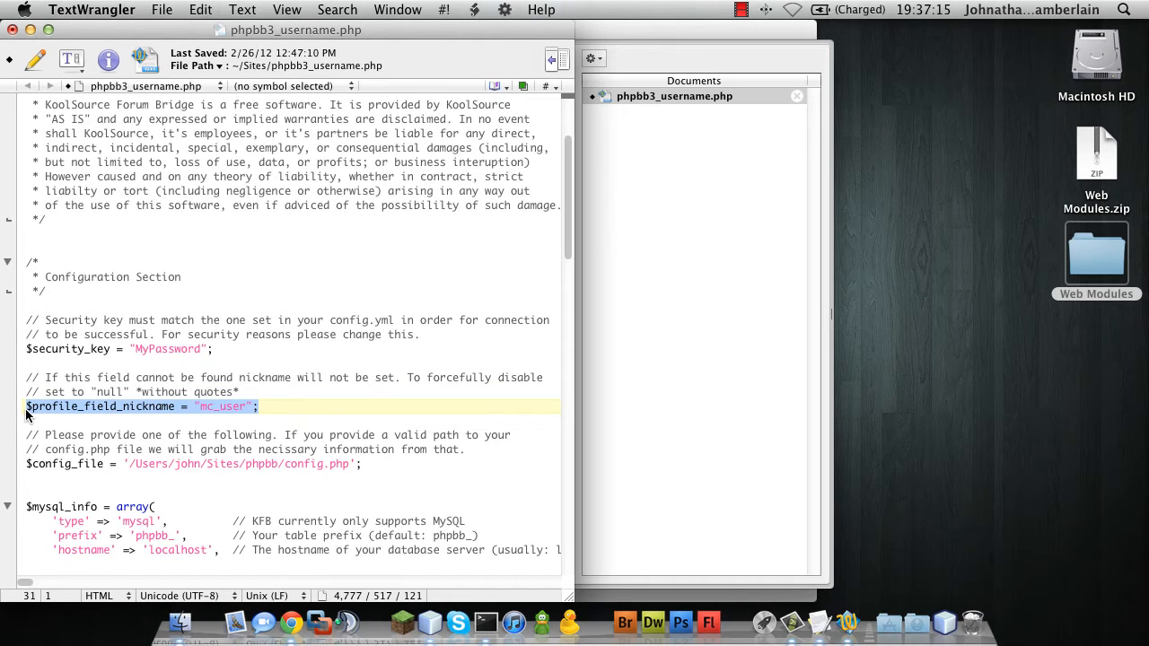
pyautogui.click(27, 412)
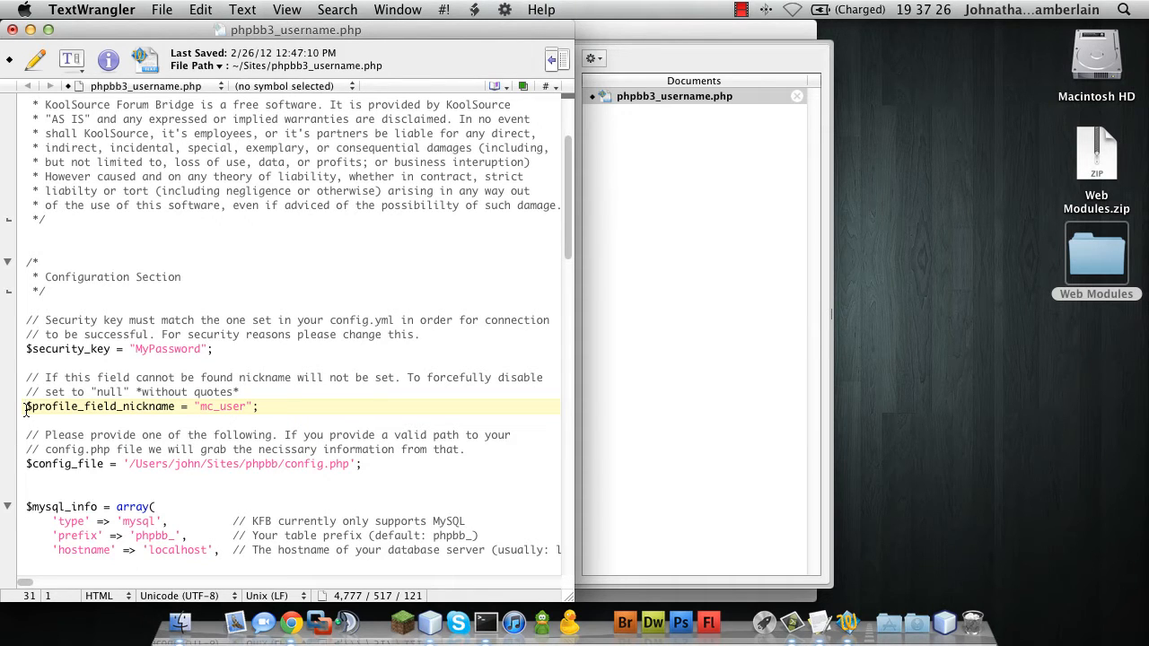
# Review the $config_file path and $mysql_info settings in phpbb3_username.php
pyautogui.scroll(-5, 337, 467)
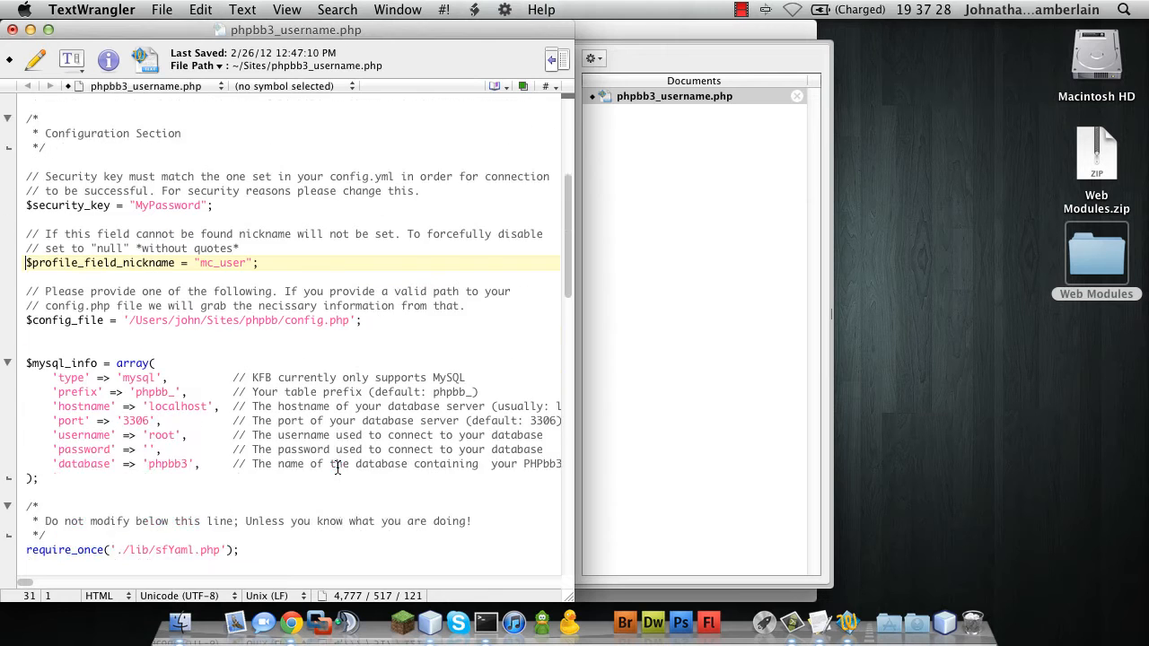
pyautogui.scroll(1, 337, 466)
pyautogui.moveTo(27, 311); pyautogui.dragTo(86, 472)
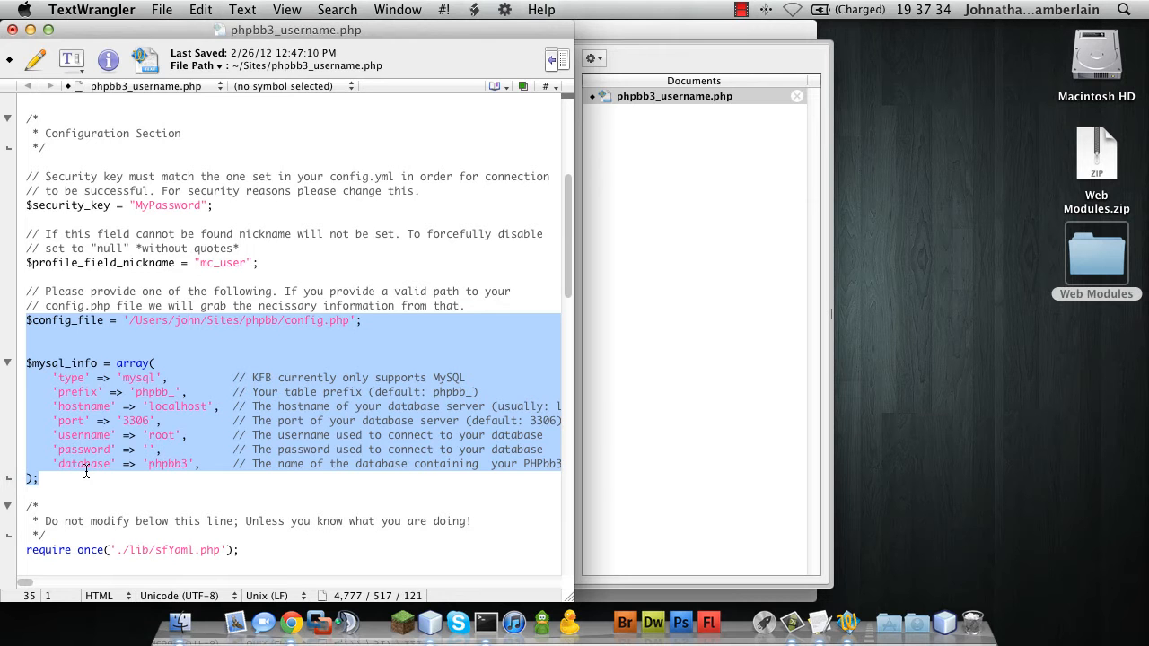
pyautogui.click(143, 352)
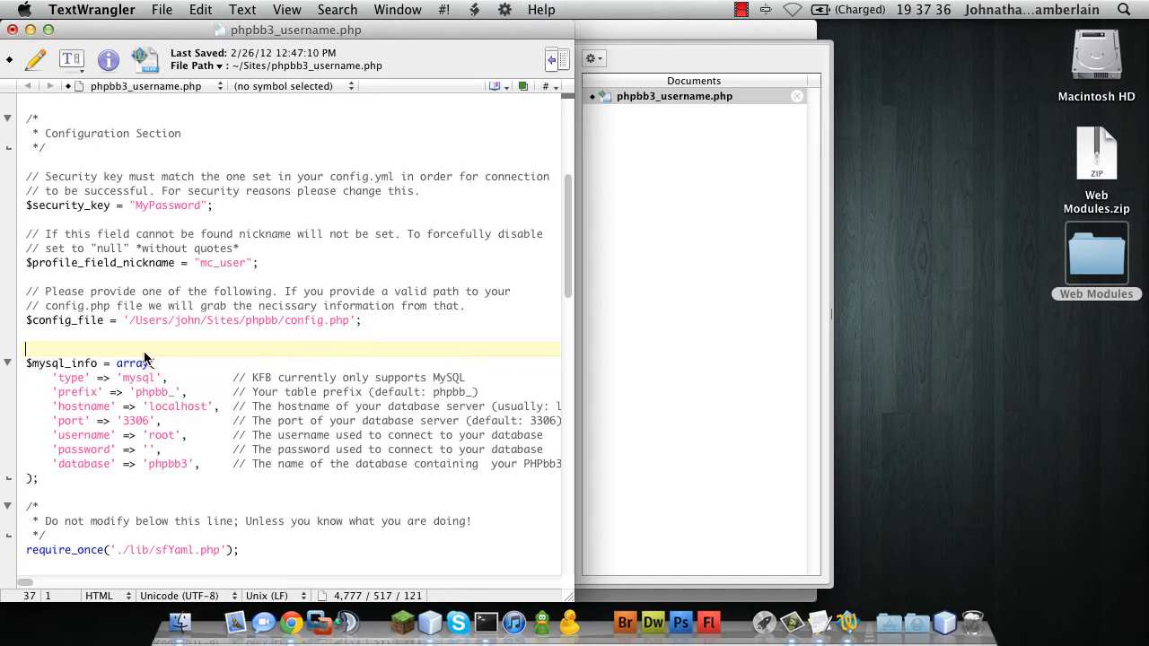
pyautogui.scroll(-10, 144, 352)
pyautogui.scroll(8, 144, 352)
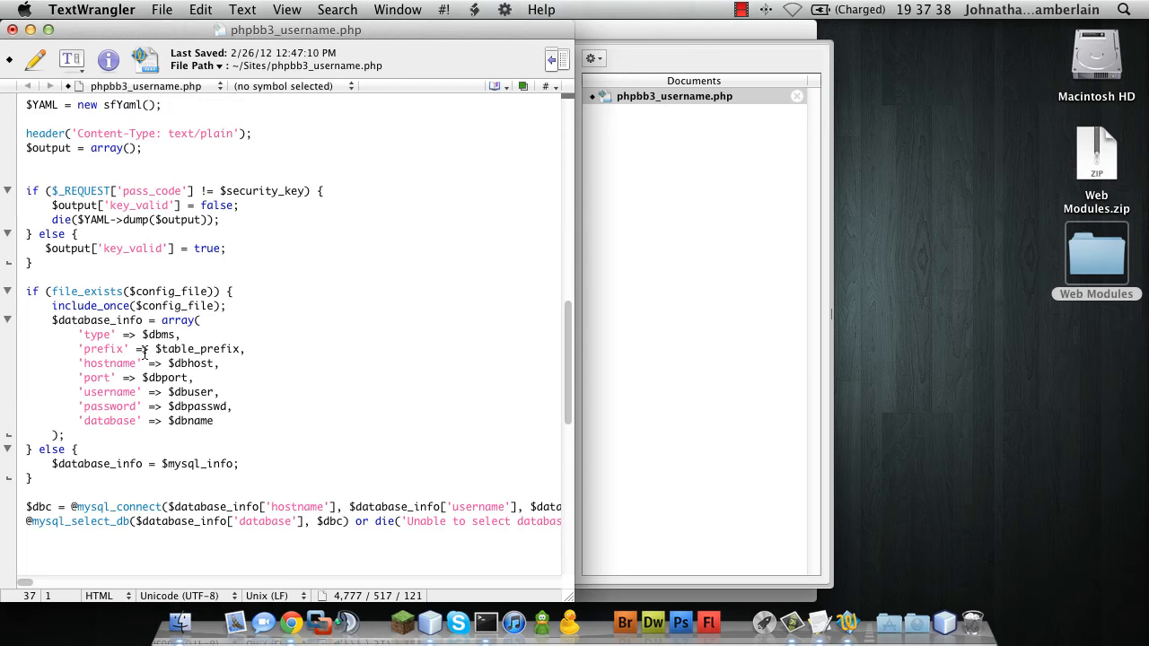
pyautogui.scroll(8, 144, 352)
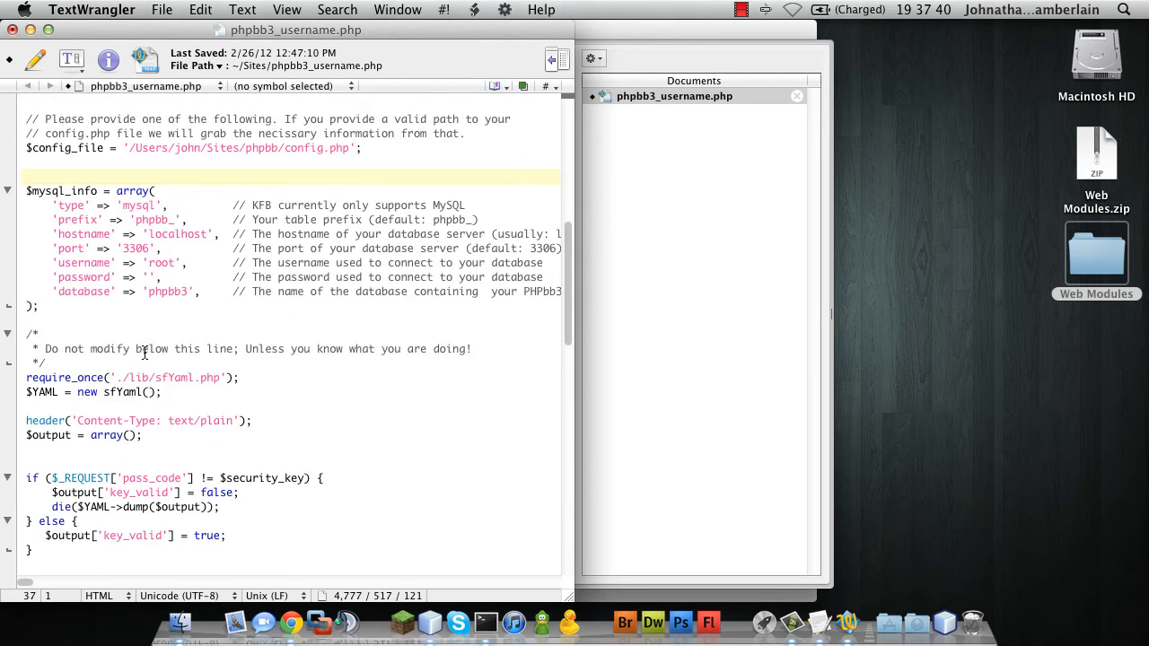
pyautogui.scroll(1, 143, 352)
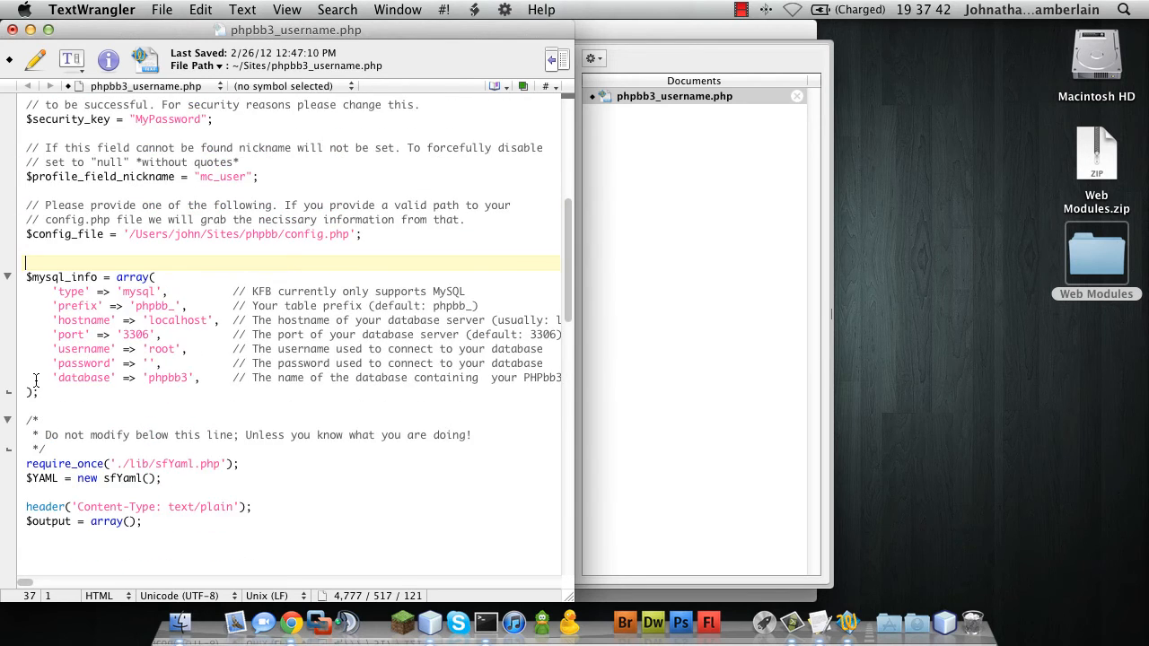
pyautogui.scroll(1, 36, 380)
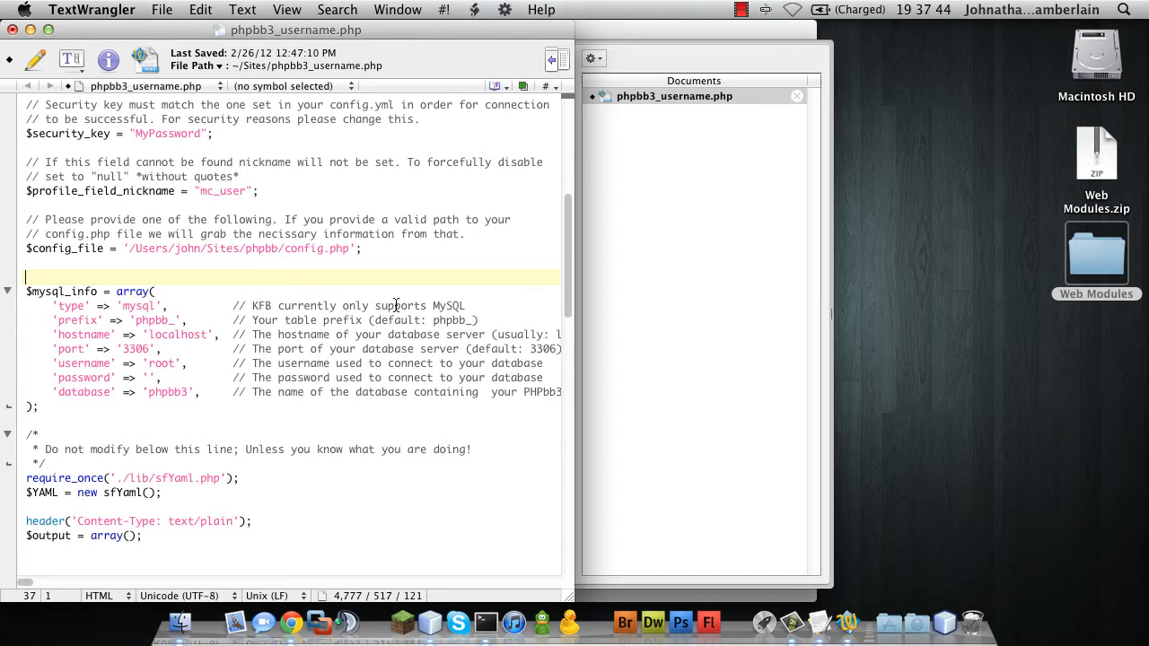
pyautogui.moveTo(349, 249); pyautogui.dragTo(123, 246)
pyautogui.click(374, 256)
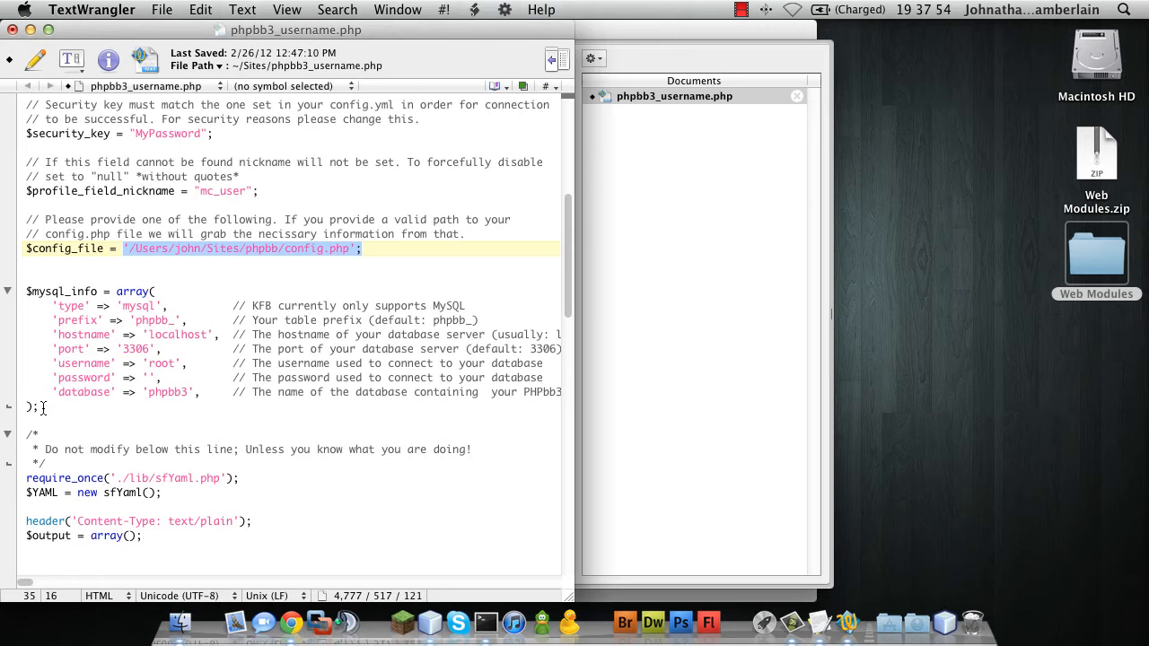
# Recheck the $mysql_info array and config.php path, then save and close the file
pyautogui.moveTo(42, 408); pyautogui.dragTo(18, 294)
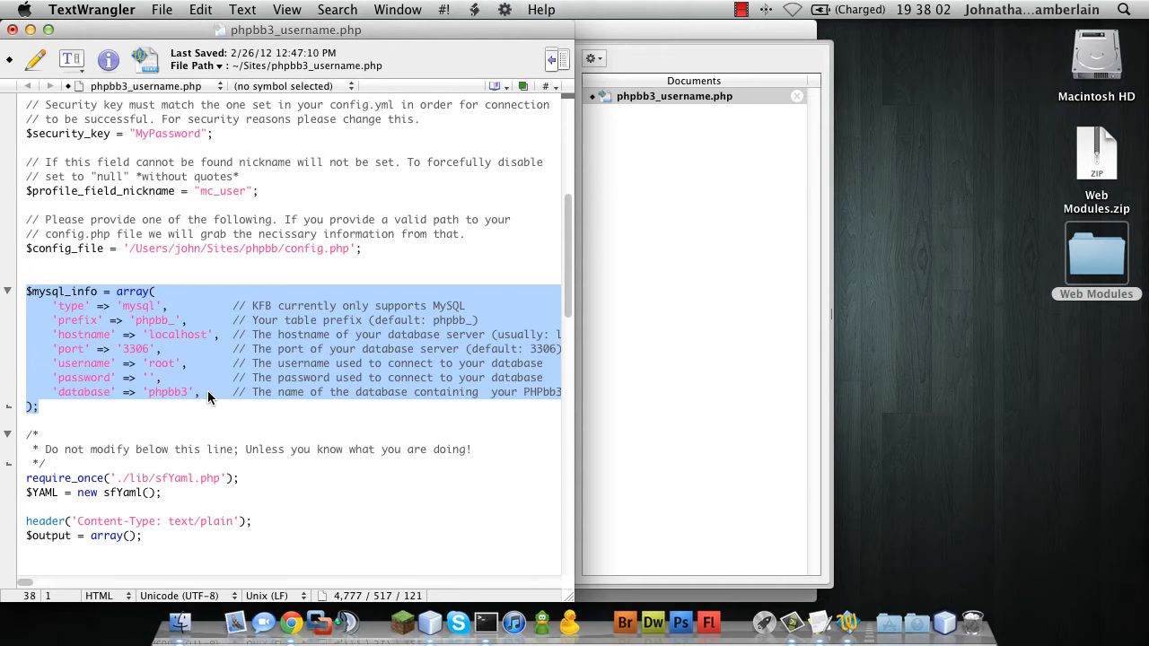
pyautogui.scroll(1, 230, 281)
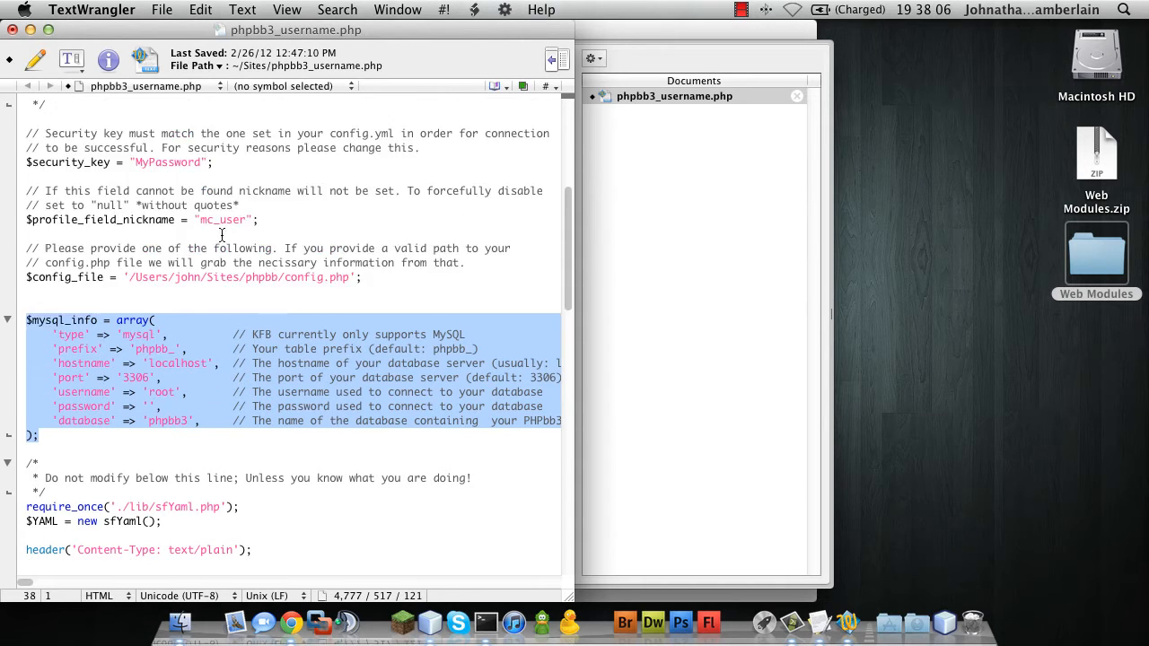
pyautogui.moveTo(129, 276); pyautogui.dragTo(349, 278)
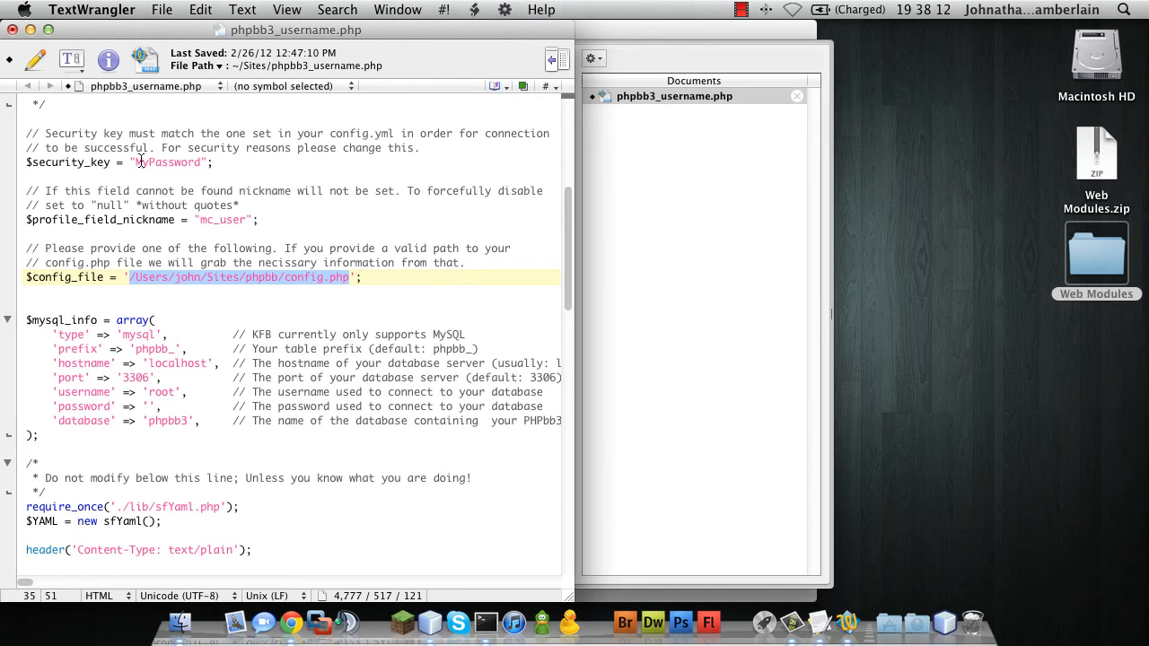
pyautogui.press('super+s')
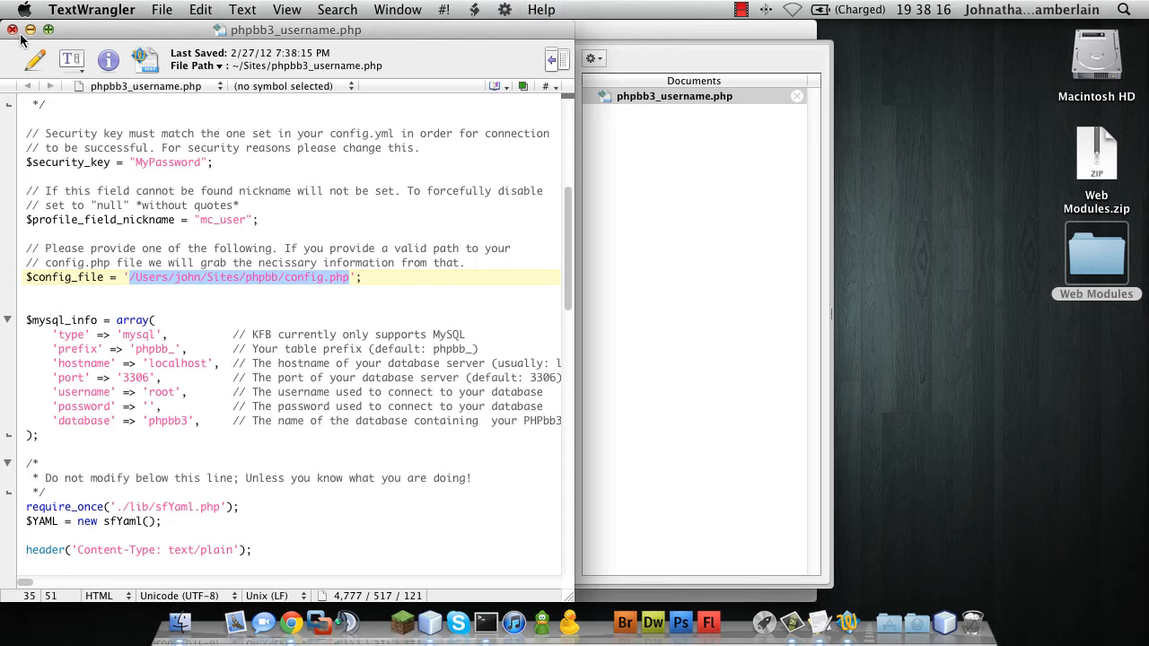
pyautogui.click(13, 30)
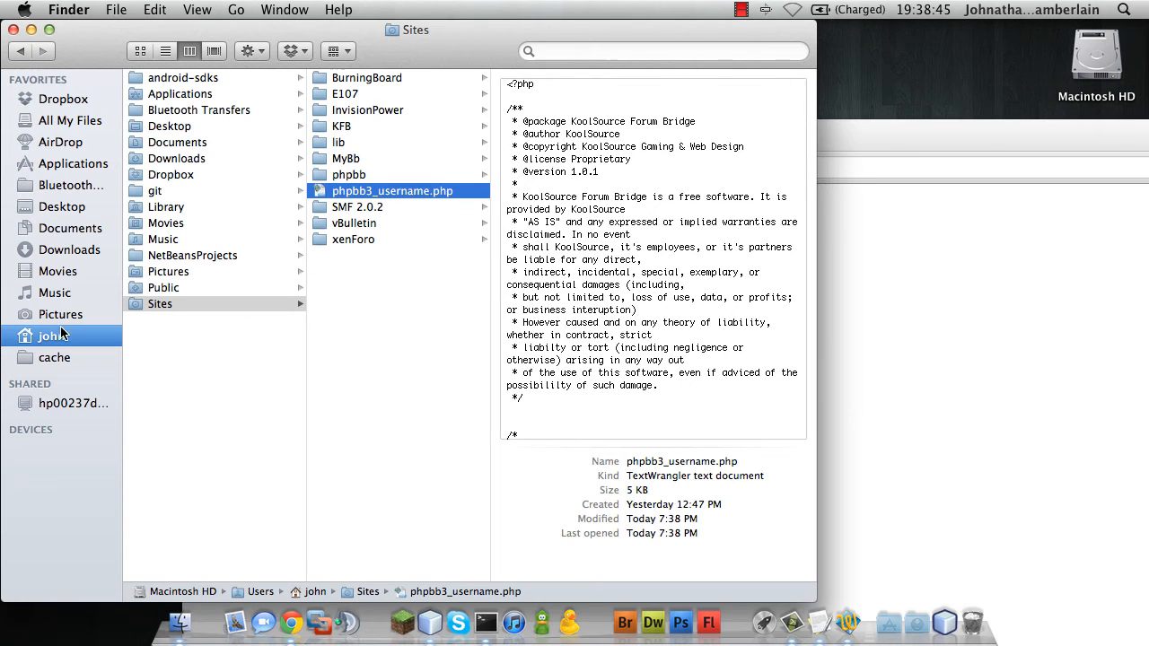
# Browse Documents > Minecraft Server > plugins > KoolSource Forum Bridge in Finder and select config.yml
pyautogui.click(67, 248)
pyautogui.click(97, 228)
pyautogui.click(229, 144)
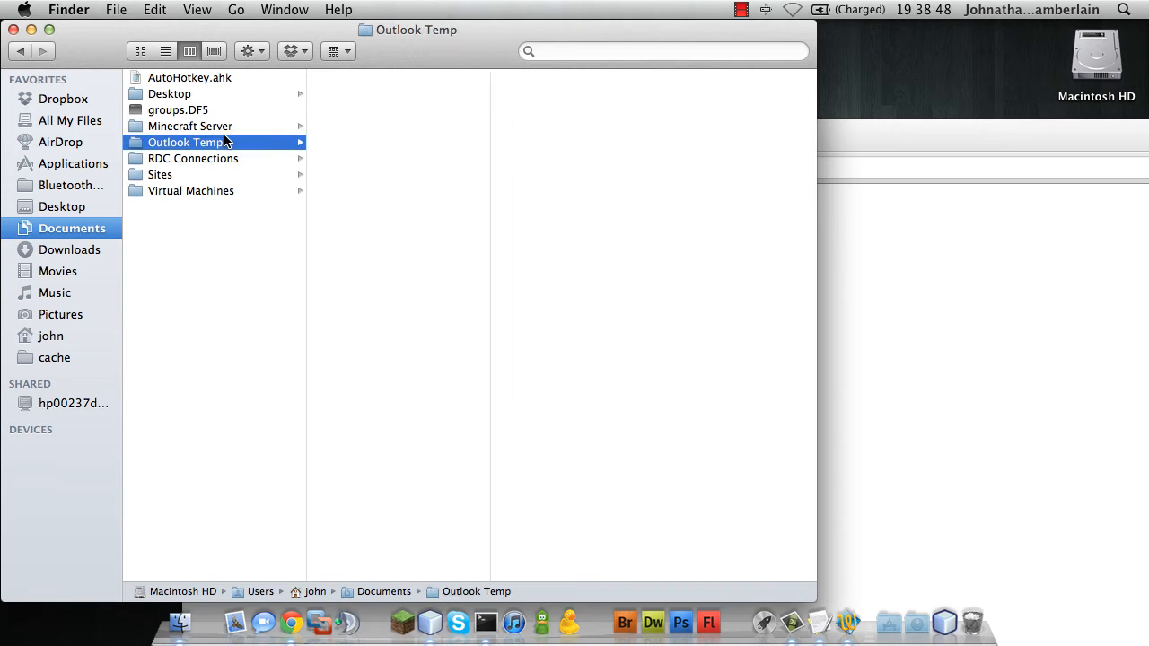
pyautogui.click(236, 130)
pyautogui.click(337, 177)
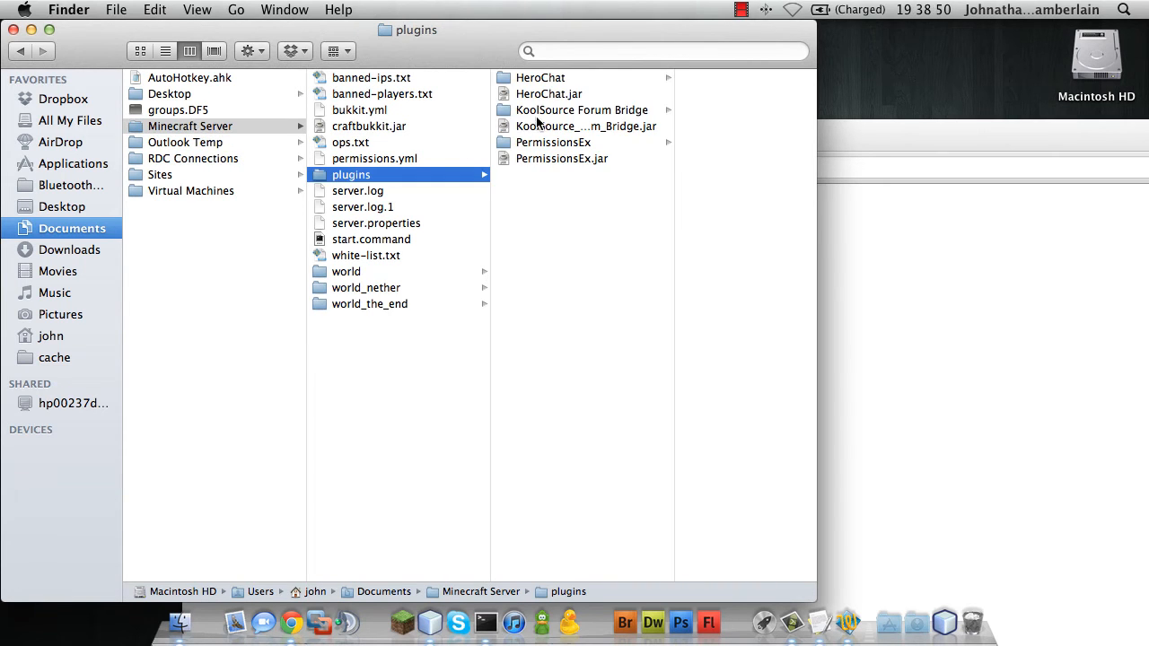
pyautogui.click(545, 110)
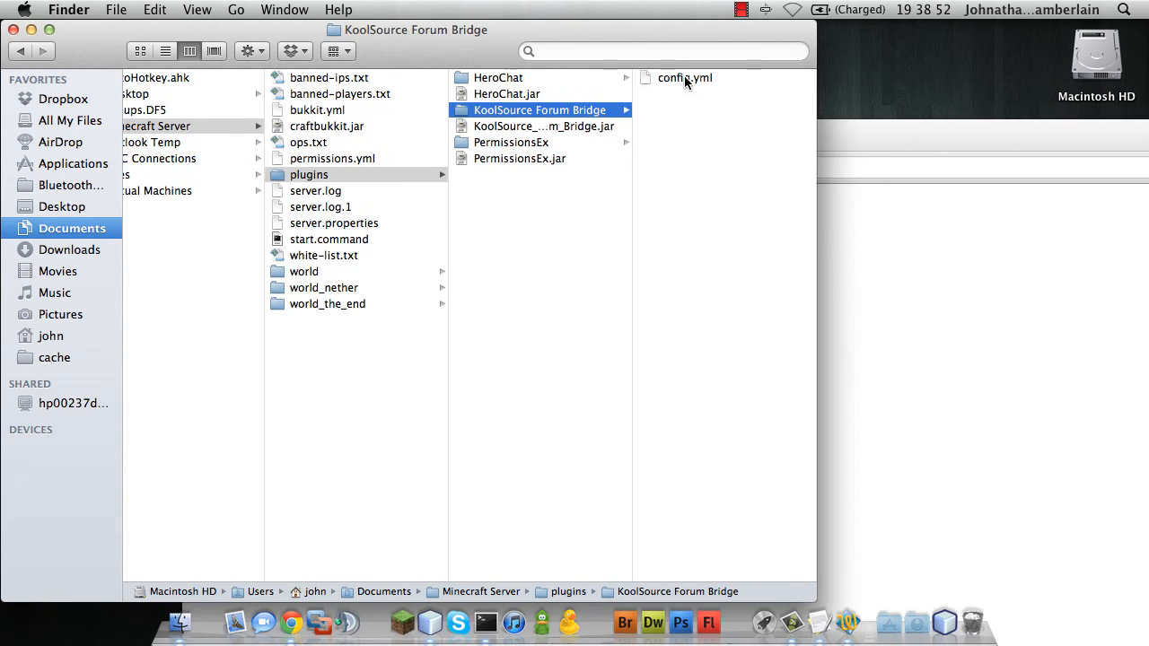
pyautogui.click(684, 77)
# Open config.yml, point its url to the local phpbb3_username.php script, and replace the CHANGEME passcode
pyautogui.doubleClick(576, 83)
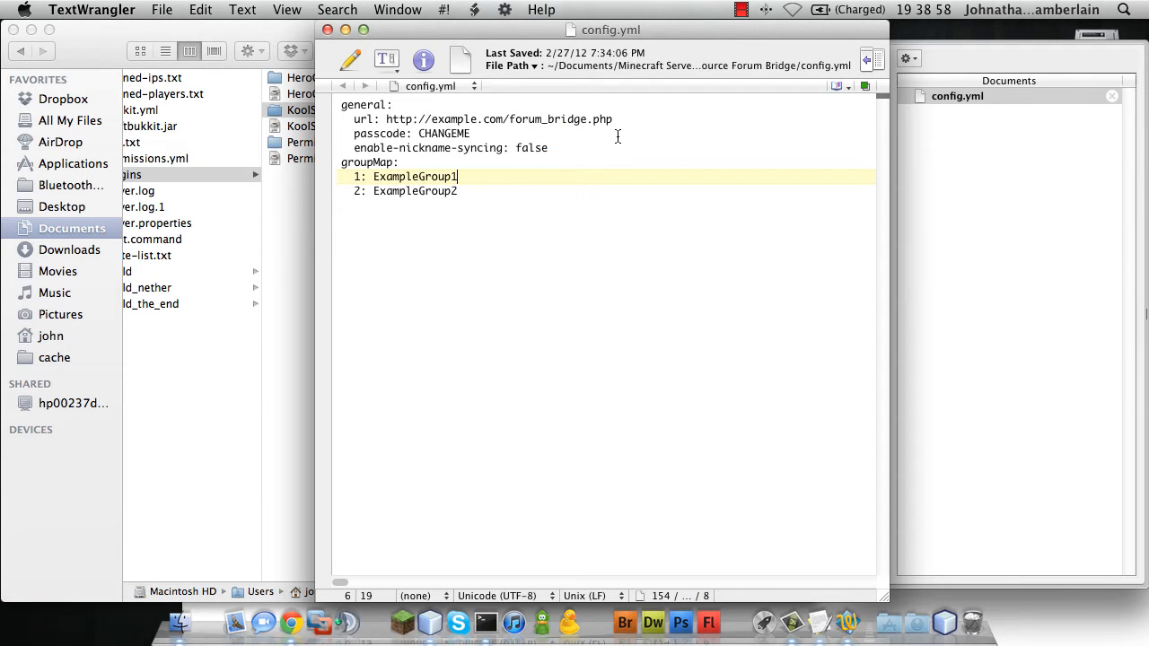
pyautogui.moveTo(617, 119); pyautogui.dragTo(386, 119)
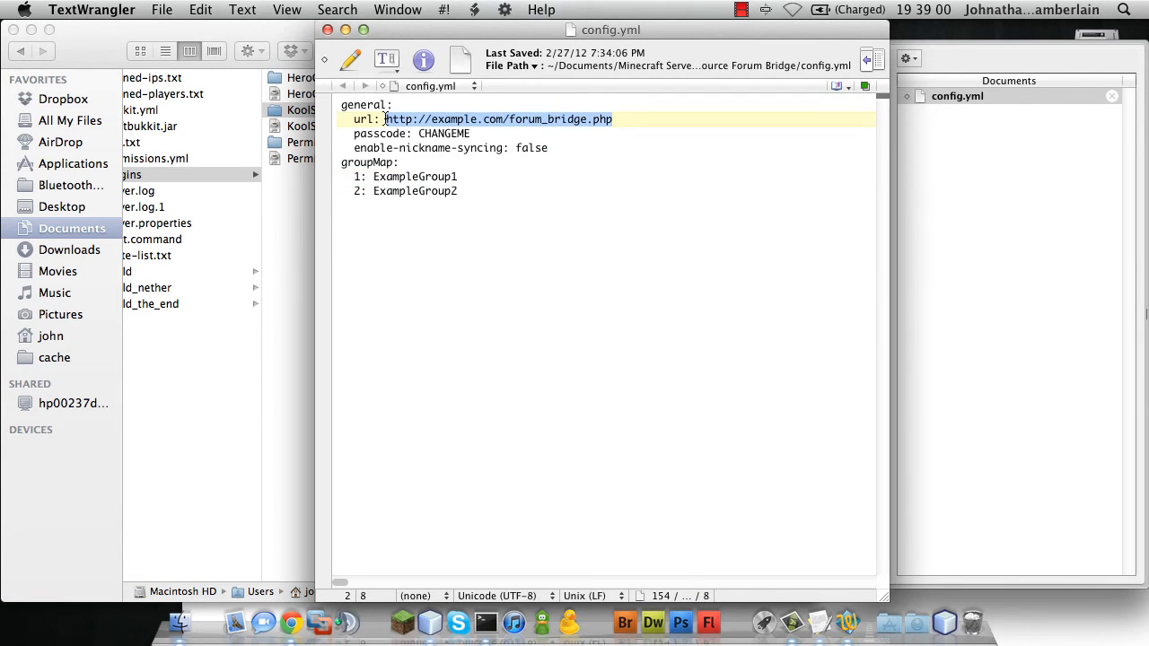
pyautogui.press('super+c')
pyautogui.press('super+v')
pyautogui.moveTo(619, 31); pyautogui.dragTo(355, 33)
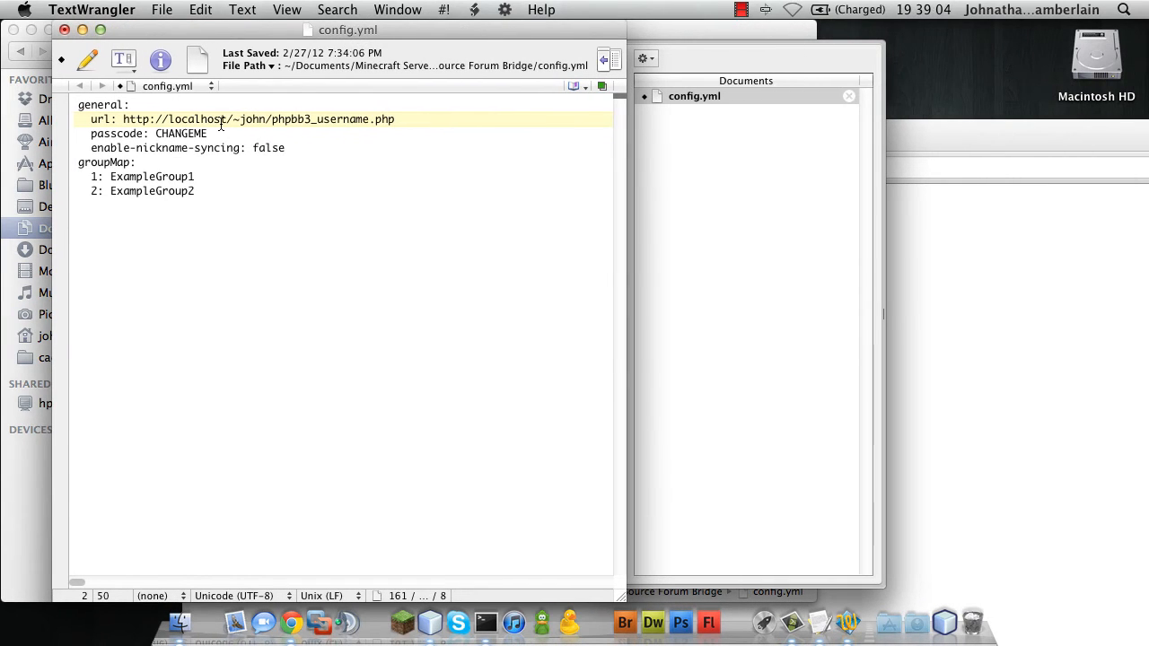
pyautogui.moveTo(207, 134); pyautogui.dragTo(158, 133)
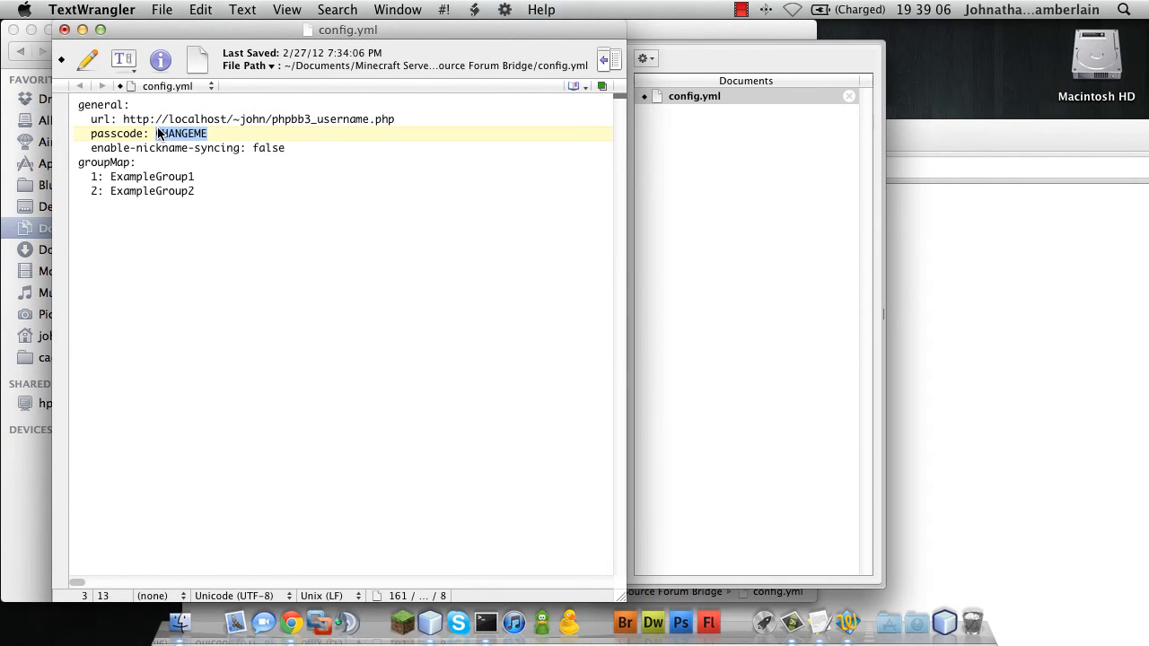
pyautogui.write('MyPassword')
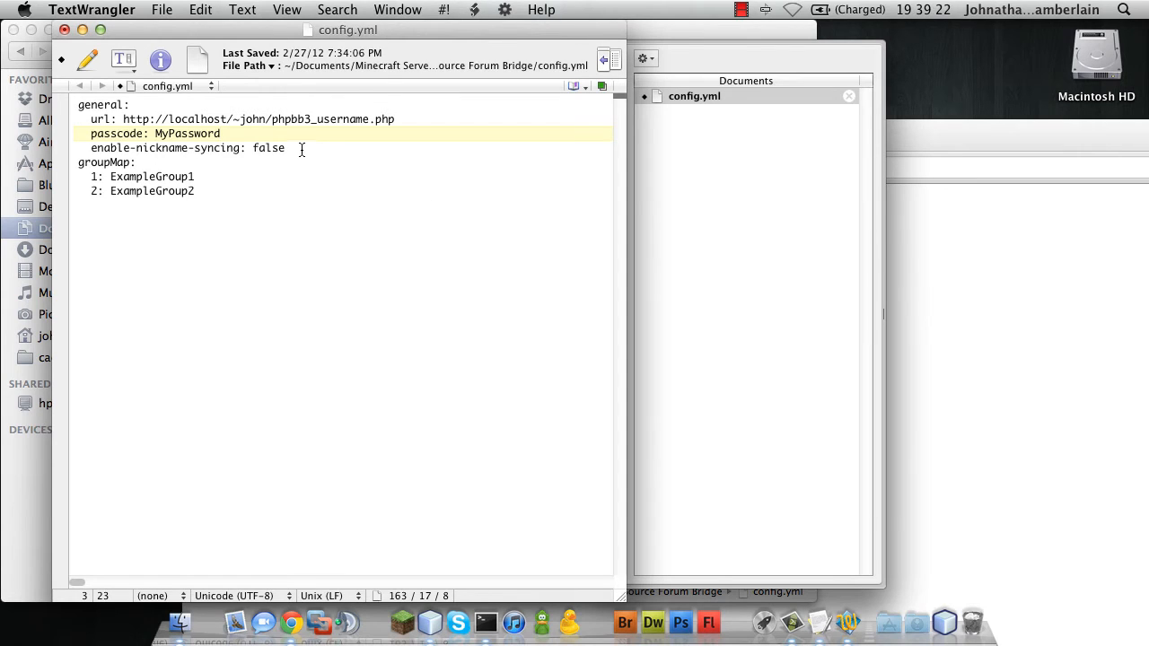
# Highlight the enable-nickname-syncing line and the two example groupMap entries
pyautogui.moveTo(302, 147); pyautogui.dragTo(95, 152)
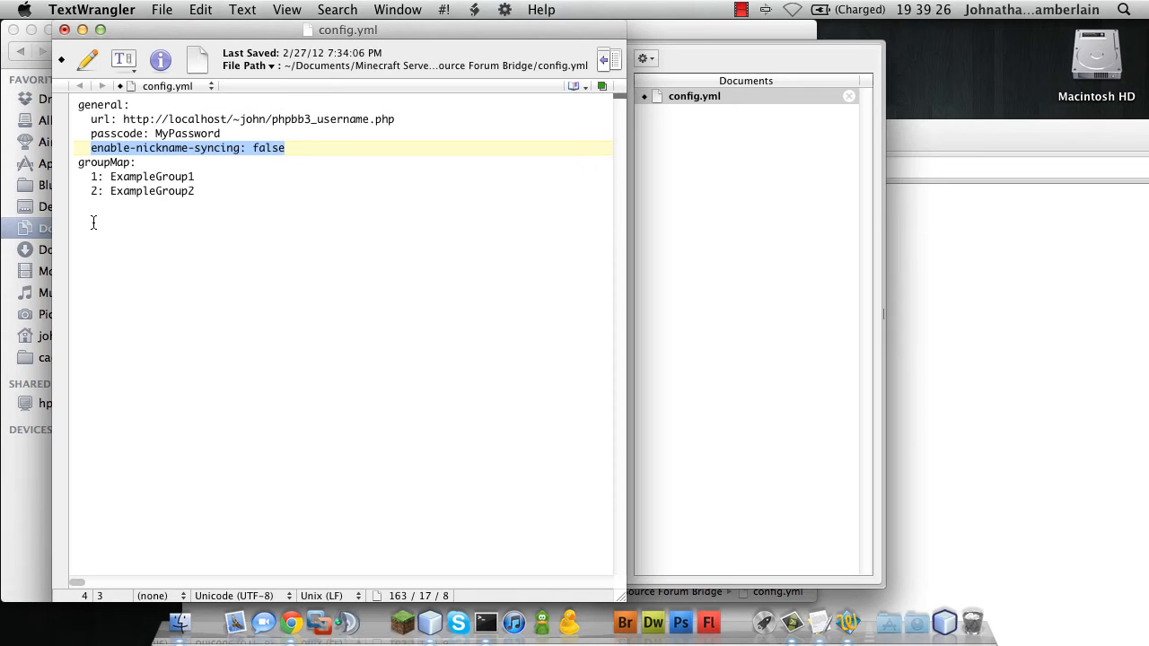
pyautogui.moveTo(92, 177); pyautogui.dragTo(207, 192)
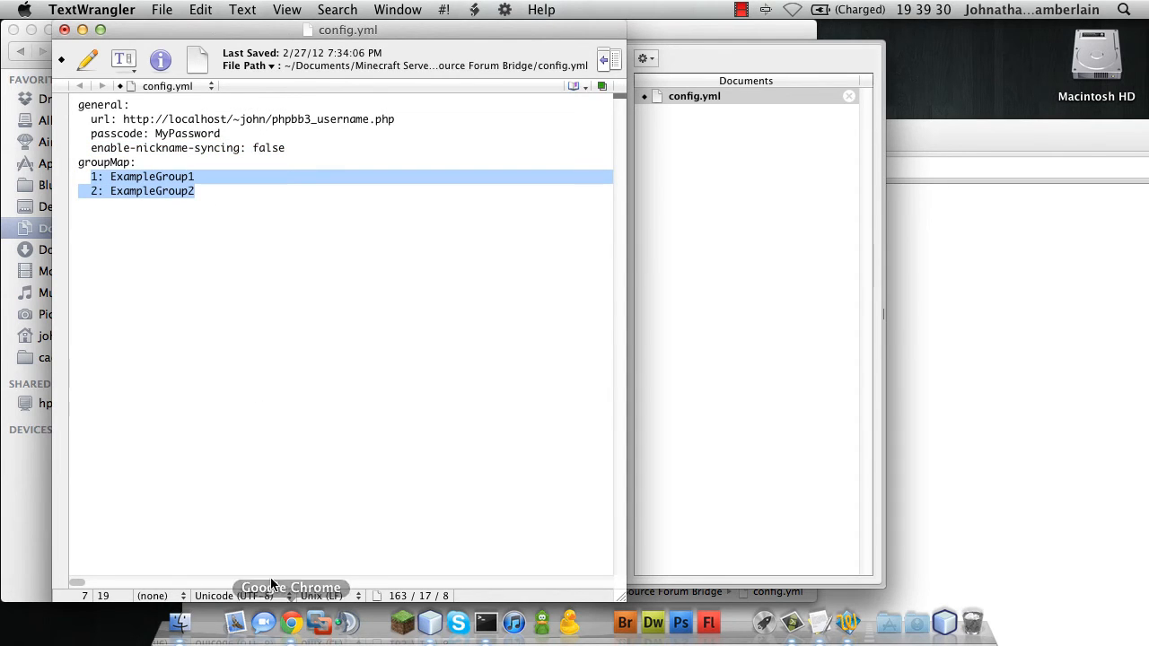
pyautogui.click(289, 625)
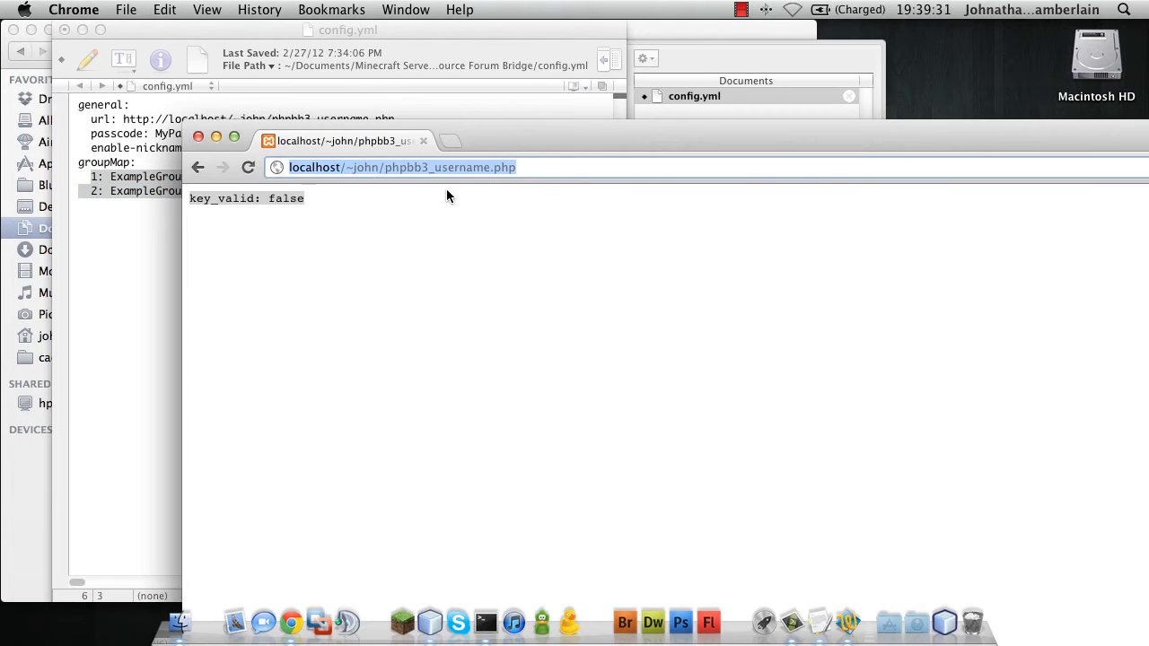
# Load the local phpBB forum address in Chrome
pyautogui.click(376, 167)
pyautogui.moveTo(385, 167); pyautogui.dragTo(523, 168)
pyautogui.write('phpbb')
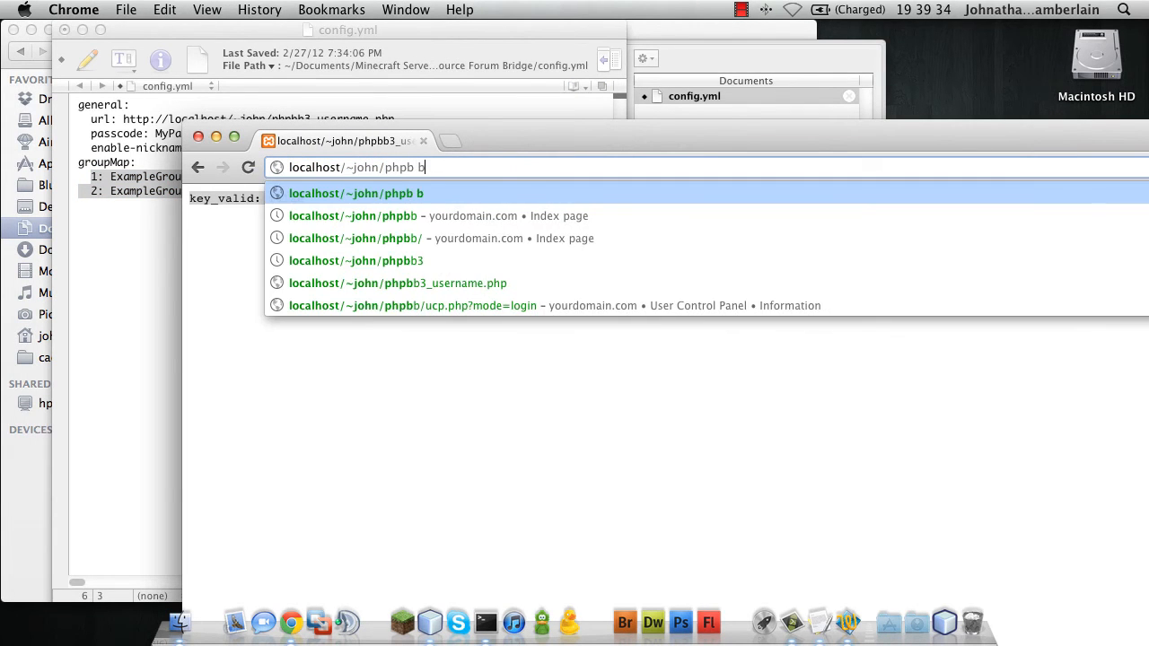
pyautogui.press('Return')
pyautogui.moveTo(492, 149); pyautogui.dragTo(324, 32)
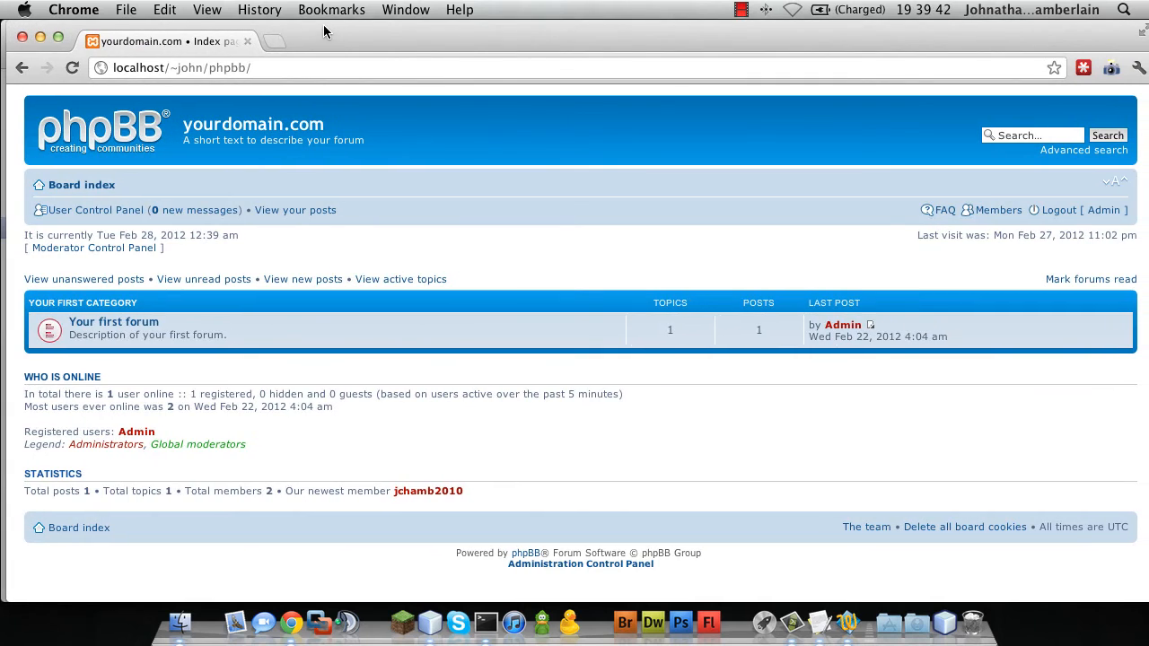
# Go to the Administration Control Panel's Users and Groups > Manage groups page
pyautogui.click(592, 564)
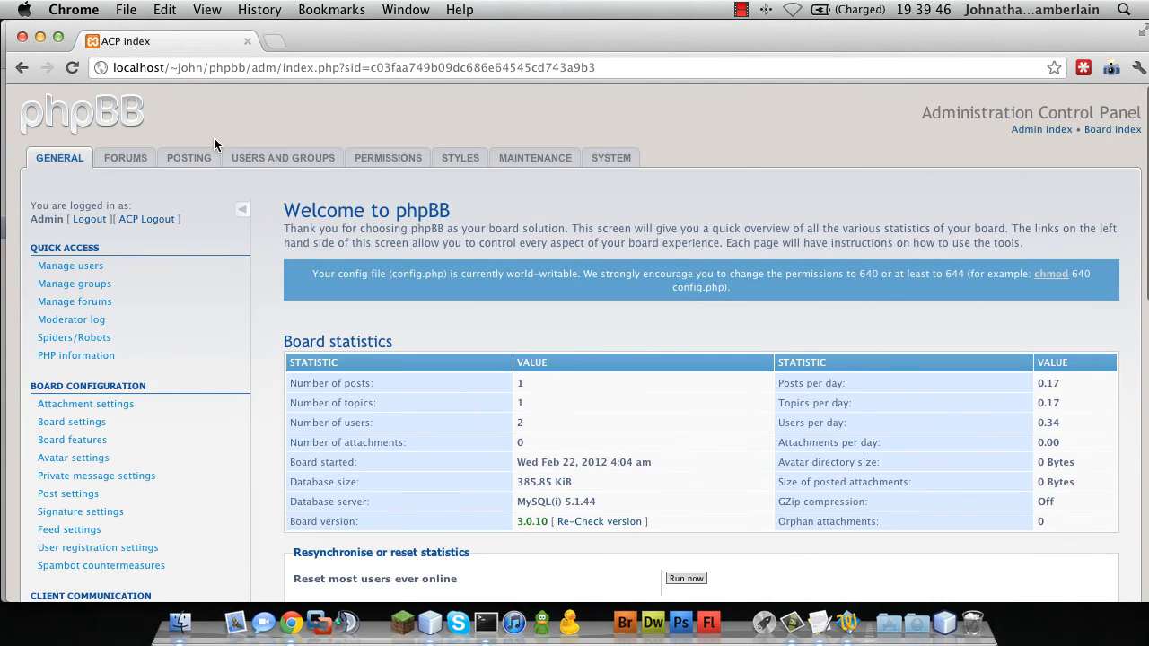
pyautogui.click(249, 154)
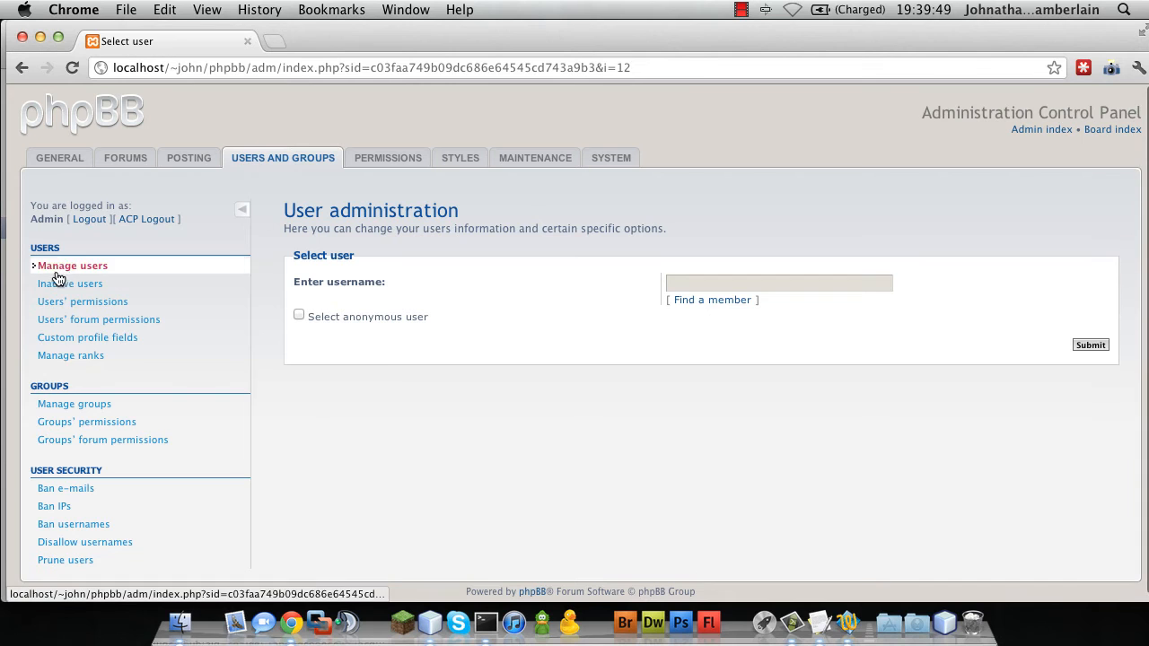
pyautogui.click(40, 404)
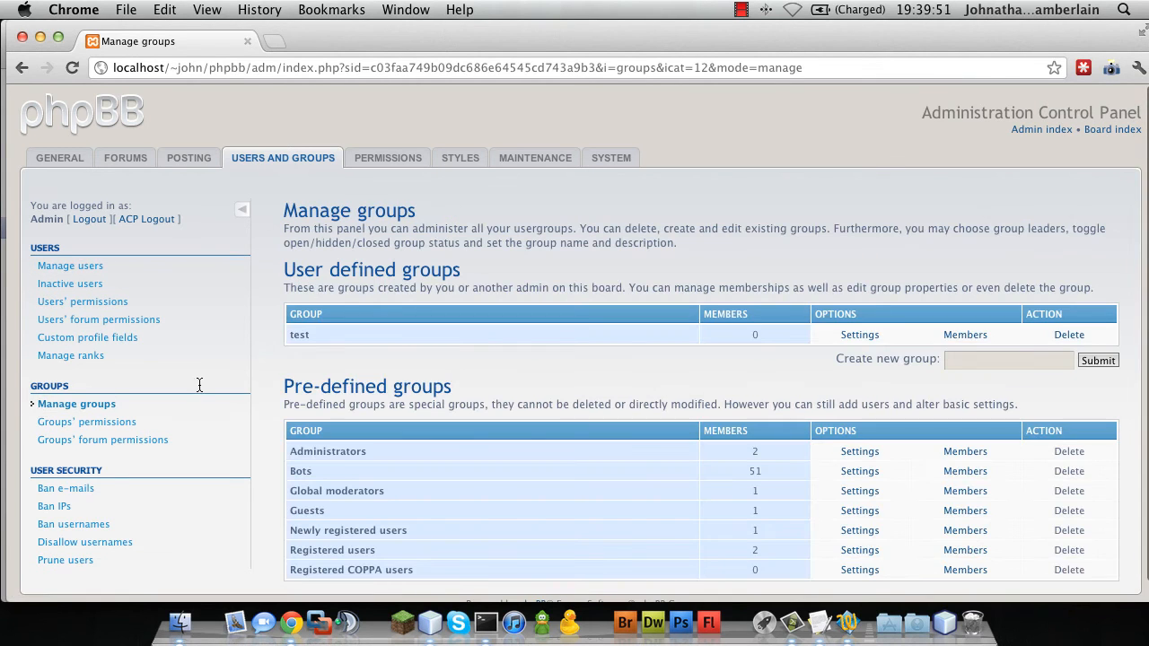
pyautogui.scroll(-1, 370, 384)
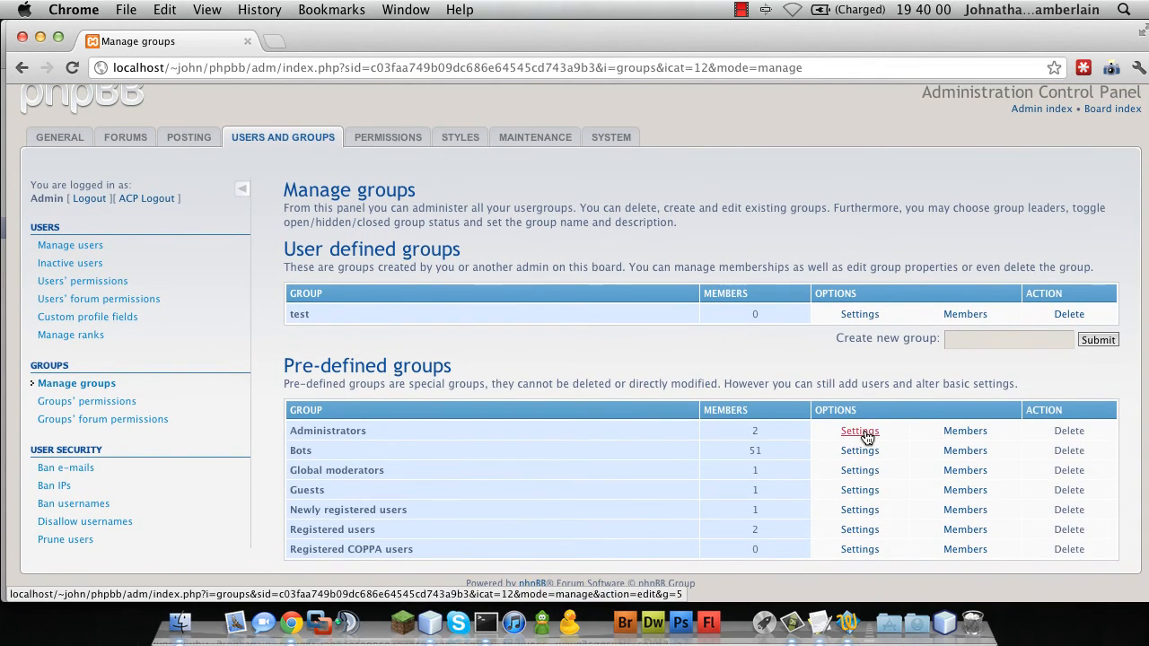
# Open the Administrators group settings and note its group id, 5, in the address
pyautogui.click(861, 433)
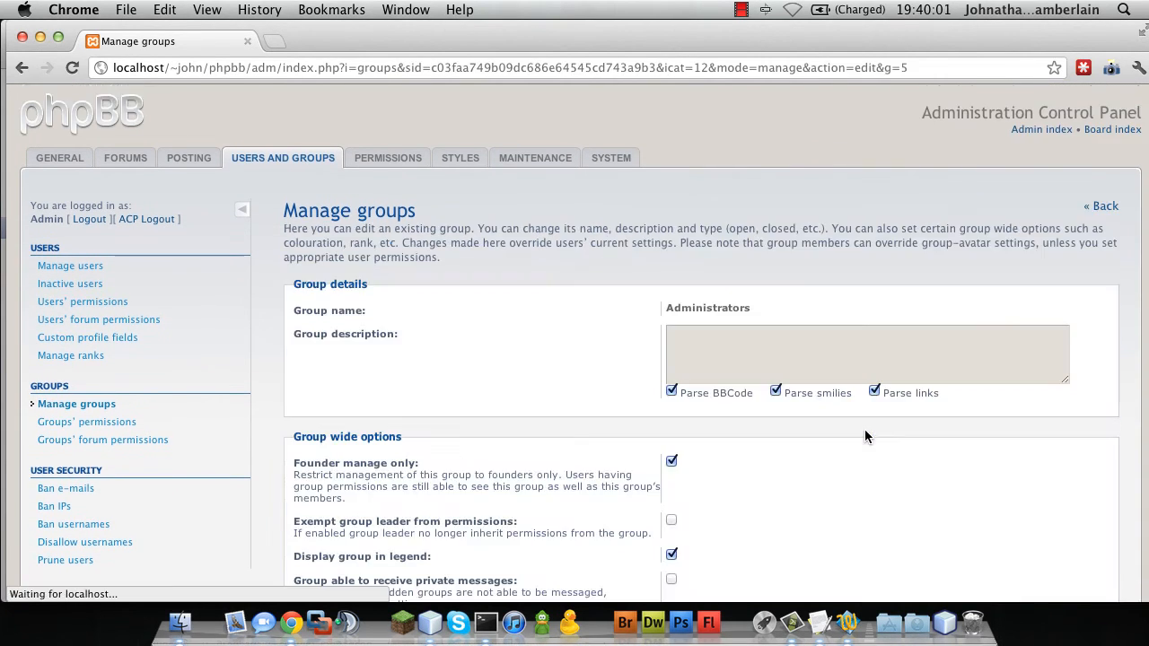
pyautogui.click(901, 67)
pyautogui.moveTo(901, 67)
pyautogui.mouseDown()
pyautogui.moveTo(887, 65)
pyautogui.moveTo(908, 67)
pyautogui.mouseUp()
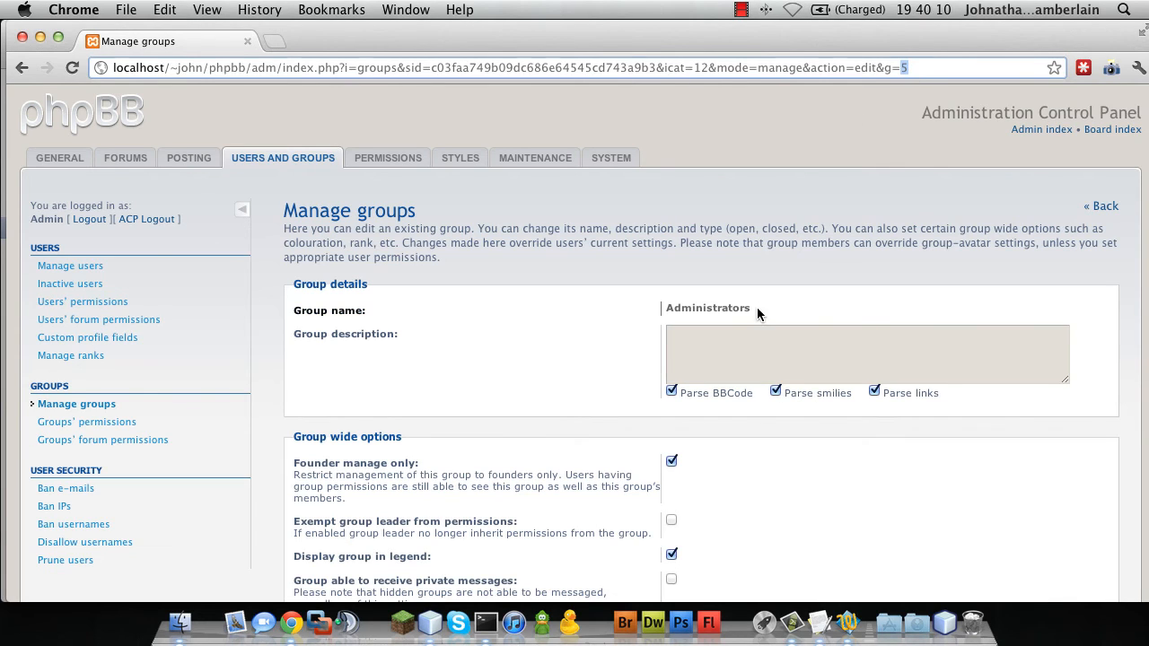
pyautogui.moveTo(757, 309); pyautogui.dragTo(663, 307)
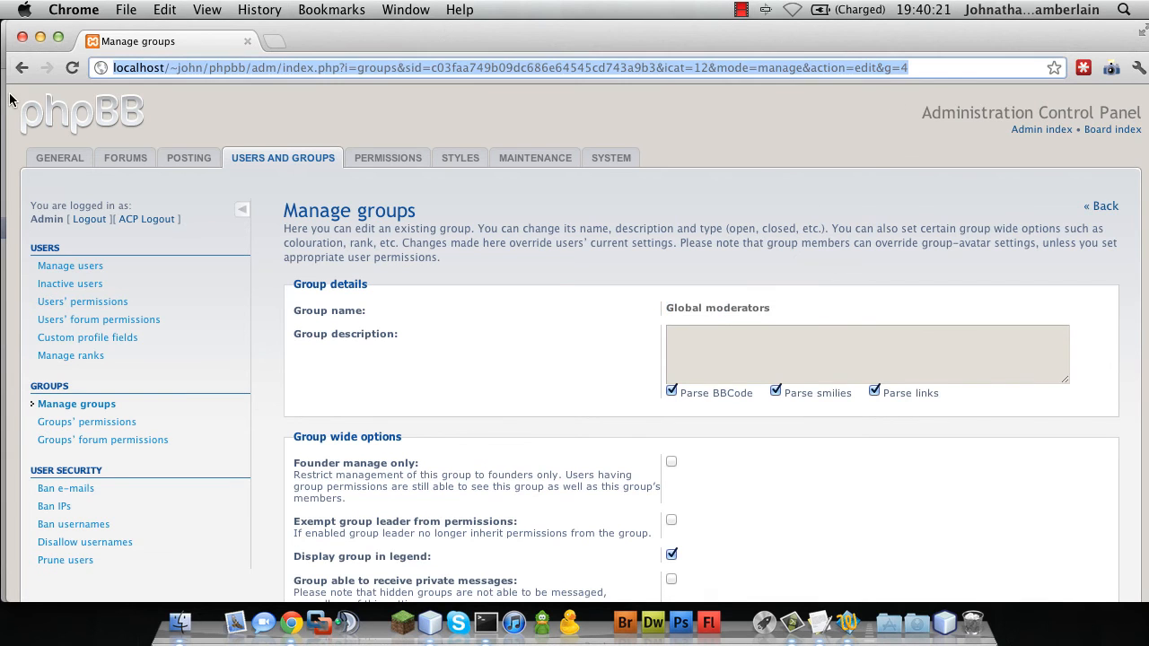
pyautogui.moveTo(326, 36); pyautogui.dragTo(395, 491)
# Change the first groupMap entry from 1 to 5: Admin and save config.yml
pyautogui.click(184, 135)
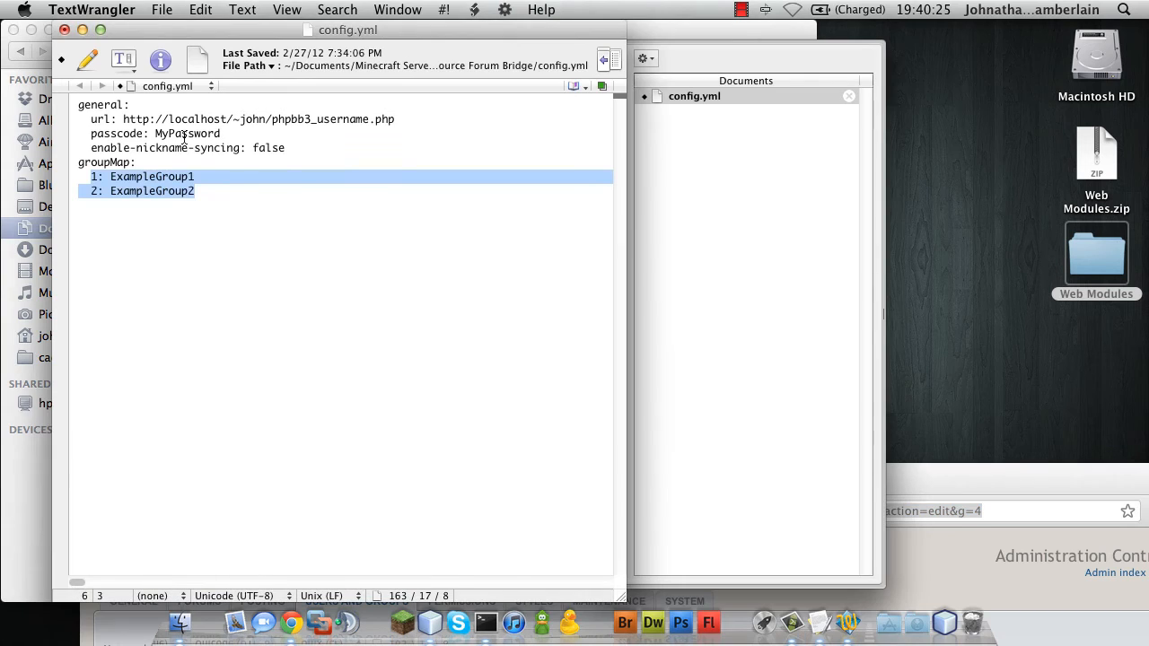
pyautogui.click(98, 178)
pyautogui.press('BackSpace')
pyautogui.write('5')
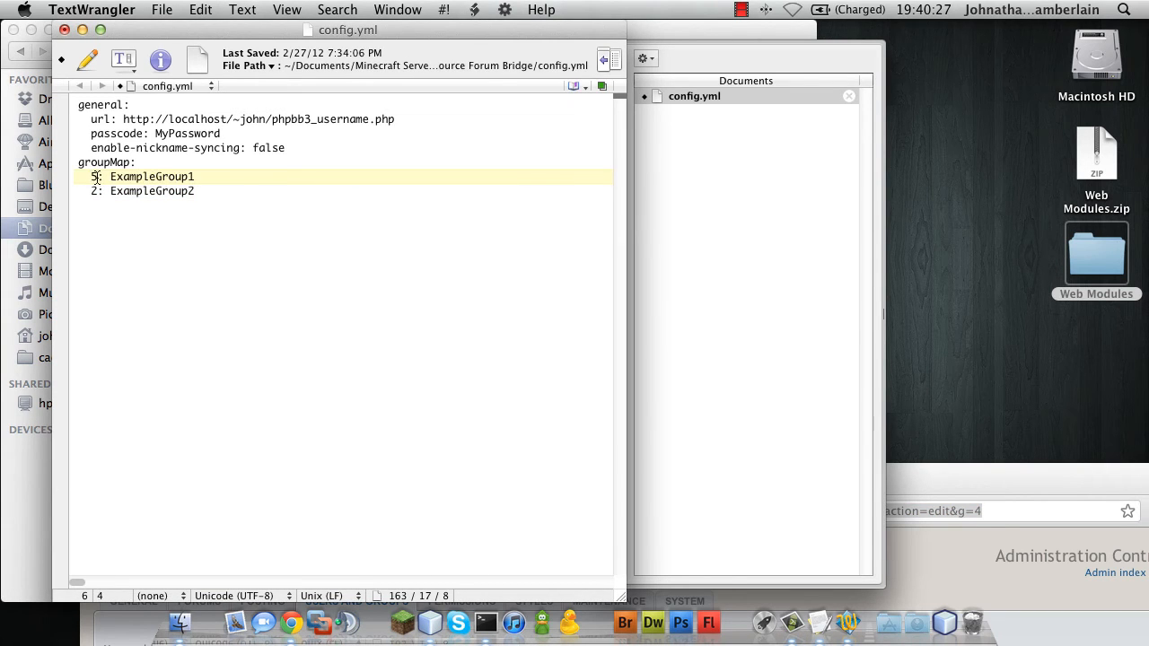
pyautogui.moveTo(194, 178); pyautogui.dragTo(112, 181)
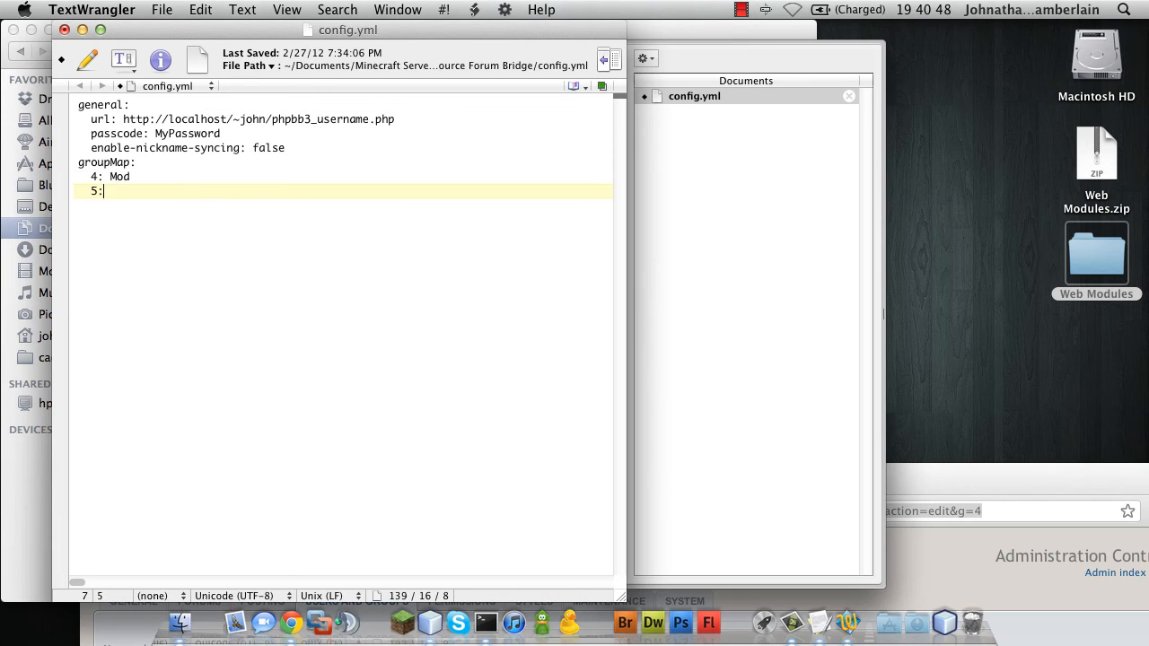
pyautogui.write('Admin')
pyautogui.press('super+s')
pyautogui.moveTo(973, 486); pyautogui.dragTo(958, 322)
pyautogui.click(261, 243)
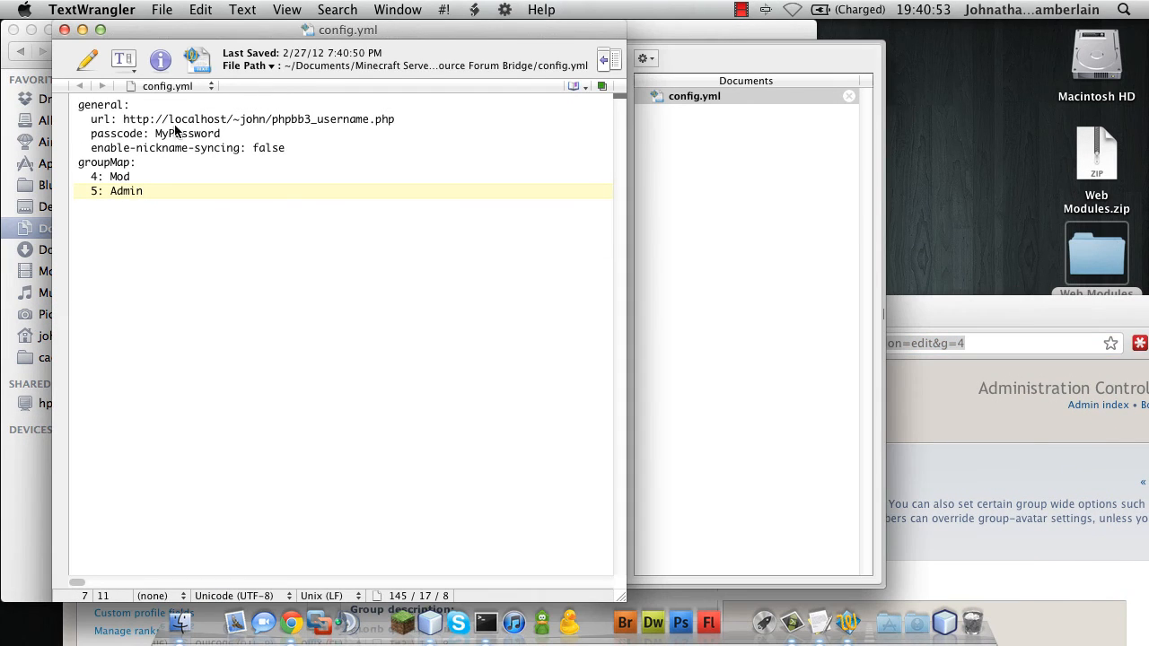
# Close config.yml and run start.command from the Minecraft Server folder, placing the server log top-right
pyautogui.click(64, 30)
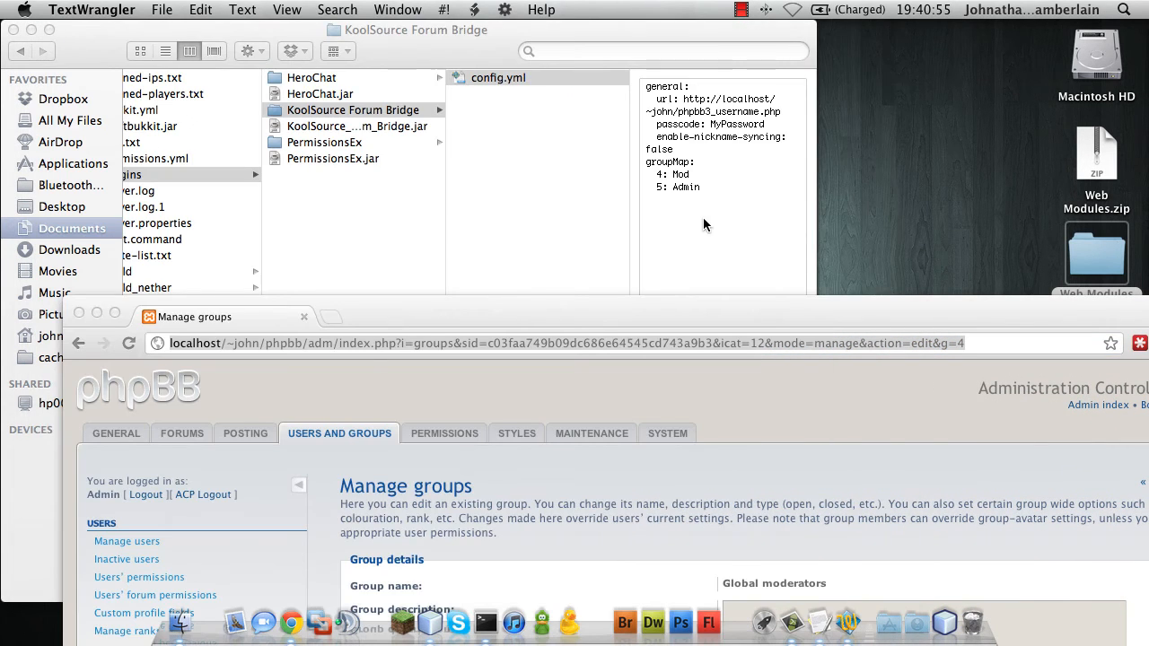
pyautogui.click(521, 231)
pyautogui.hscroll(-5, 189, 270)
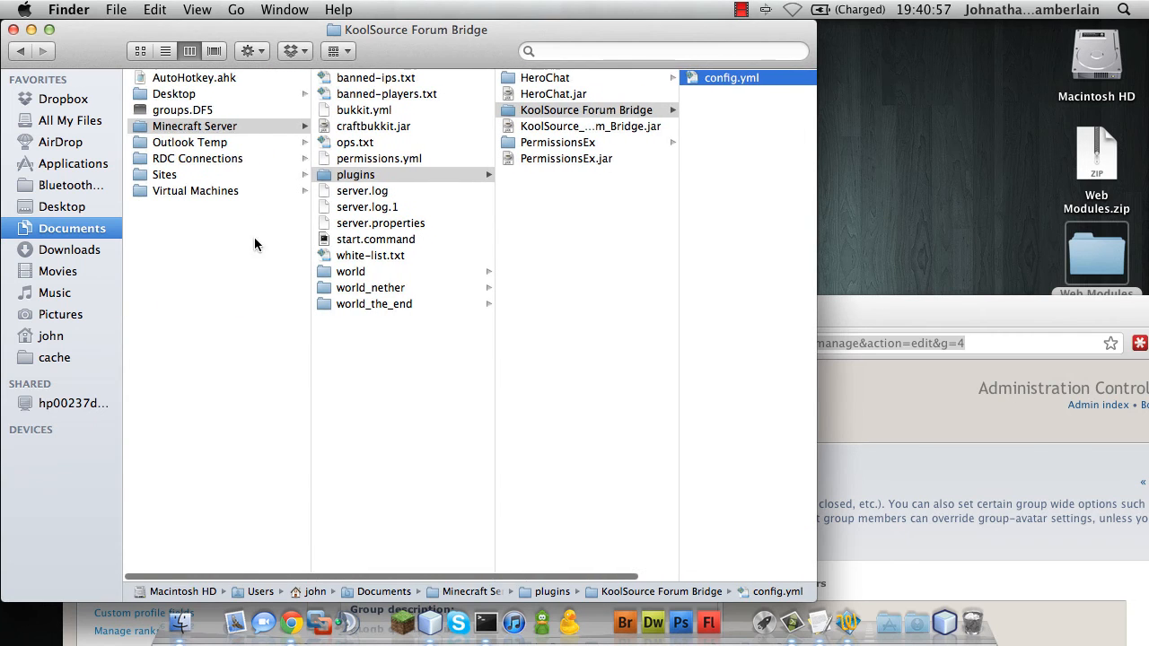
pyautogui.doubleClick(377, 239)
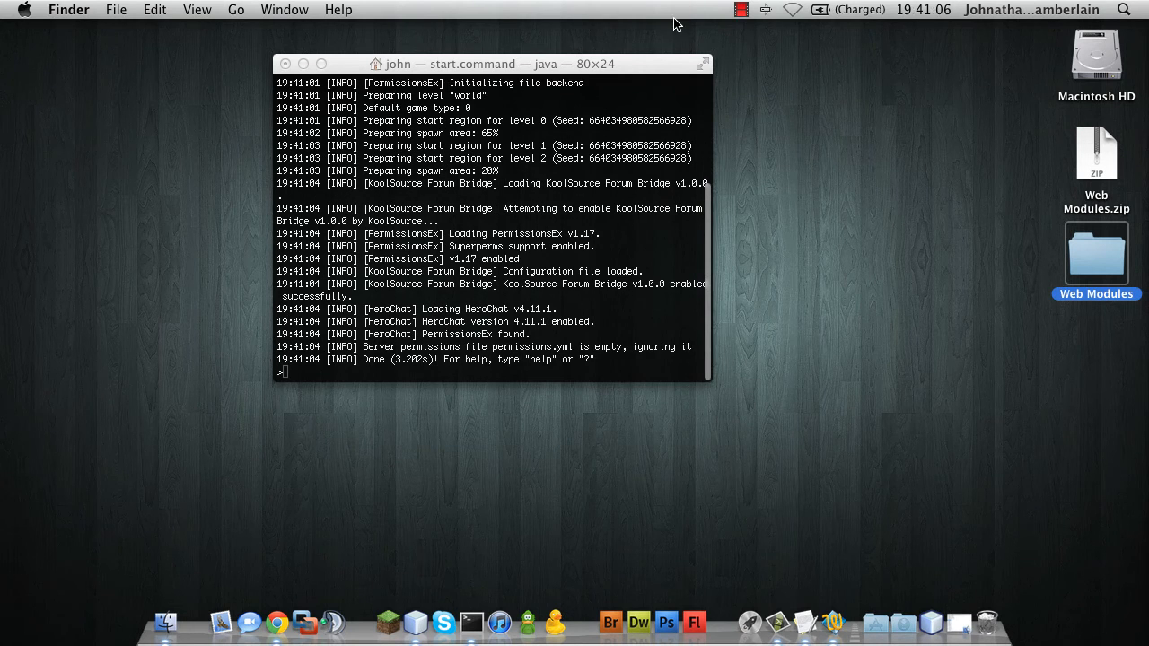
pyautogui.moveTo(620, 65); pyautogui.dragTo(1057, 32)
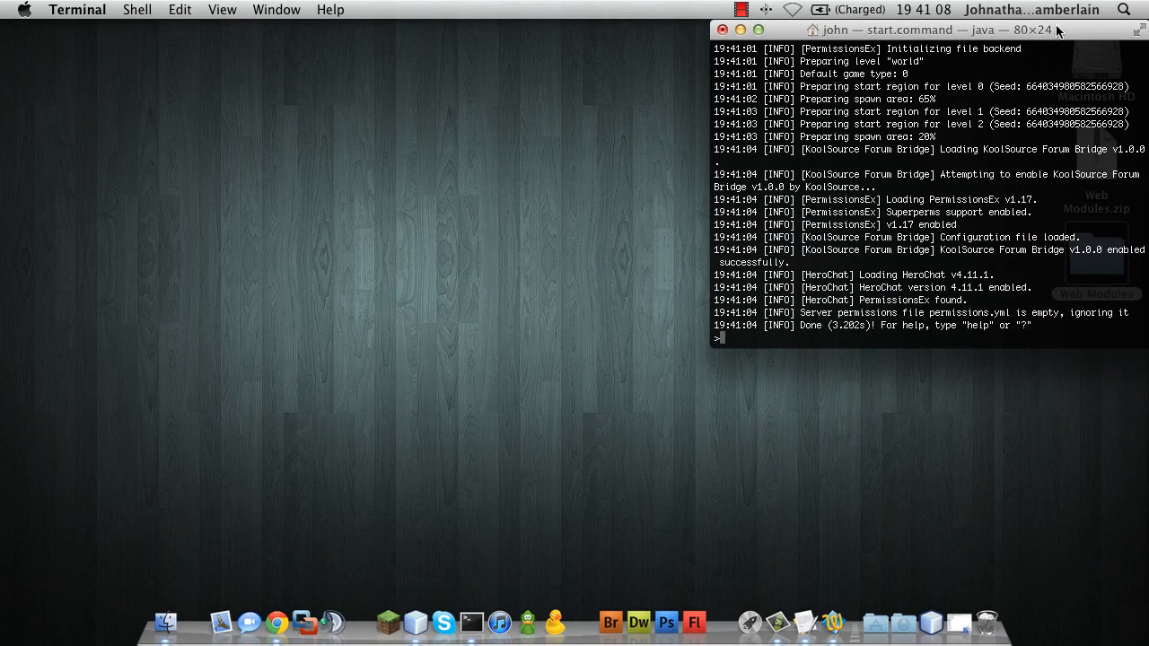
# Launch Minecraft and join the Local Test server from the multiplayer list
pyautogui.click(388, 622)
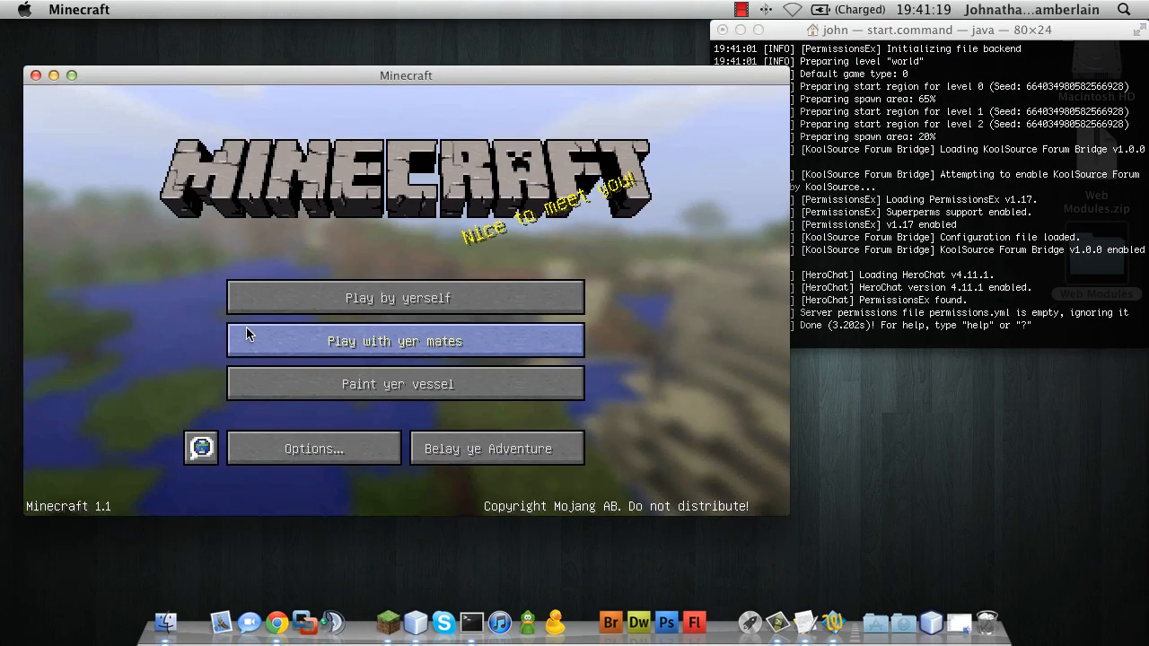
pyautogui.click(259, 339)
pyautogui.doubleClick(296, 305)
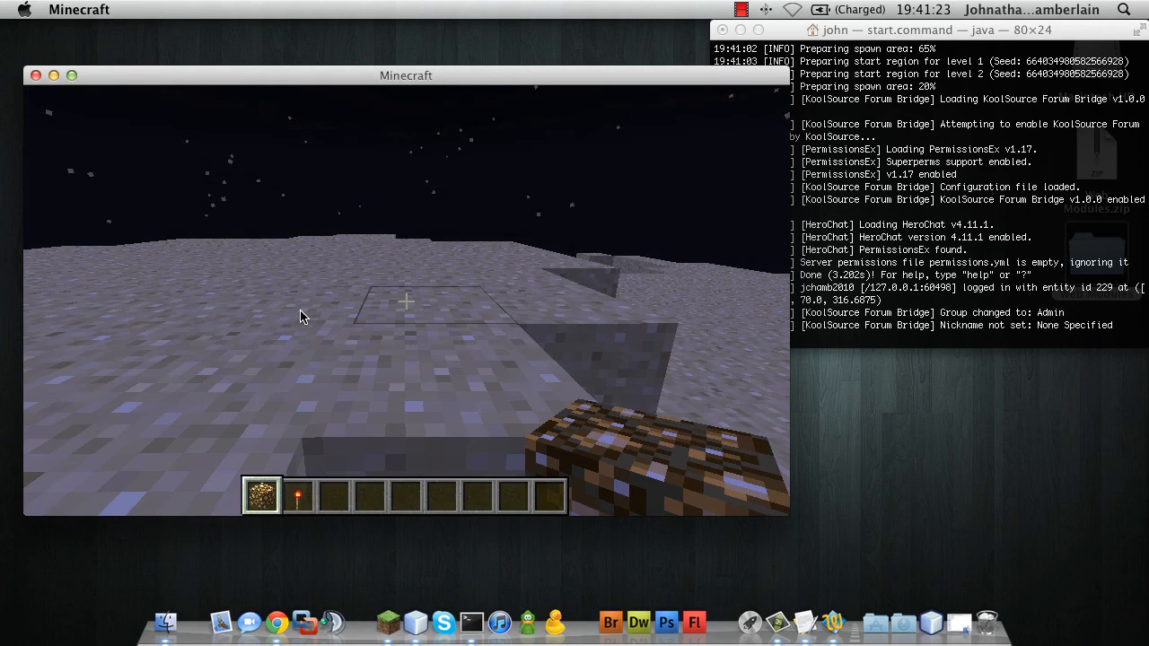
pyautogui.press('Escape')
# Check the server log for the 'Group changed to: Admin' line
pyautogui.click(975, 323)
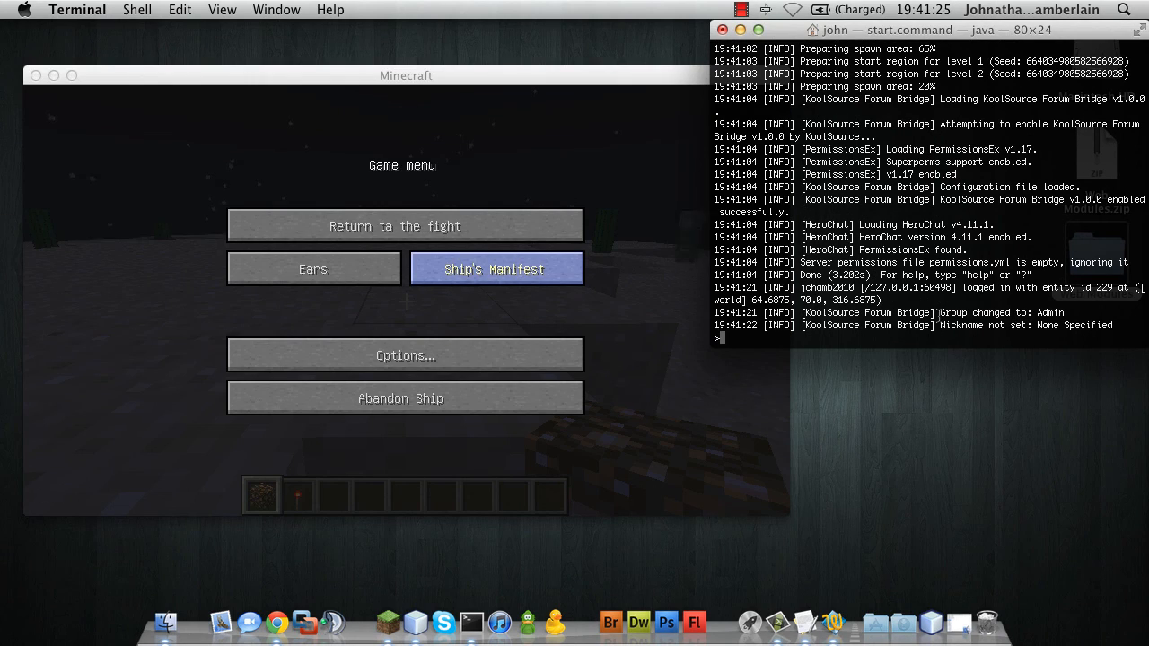
pyautogui.moveTo(1069, 311); pyautogui.dragTo(940, 313)
pyautogui.click(385, 377)
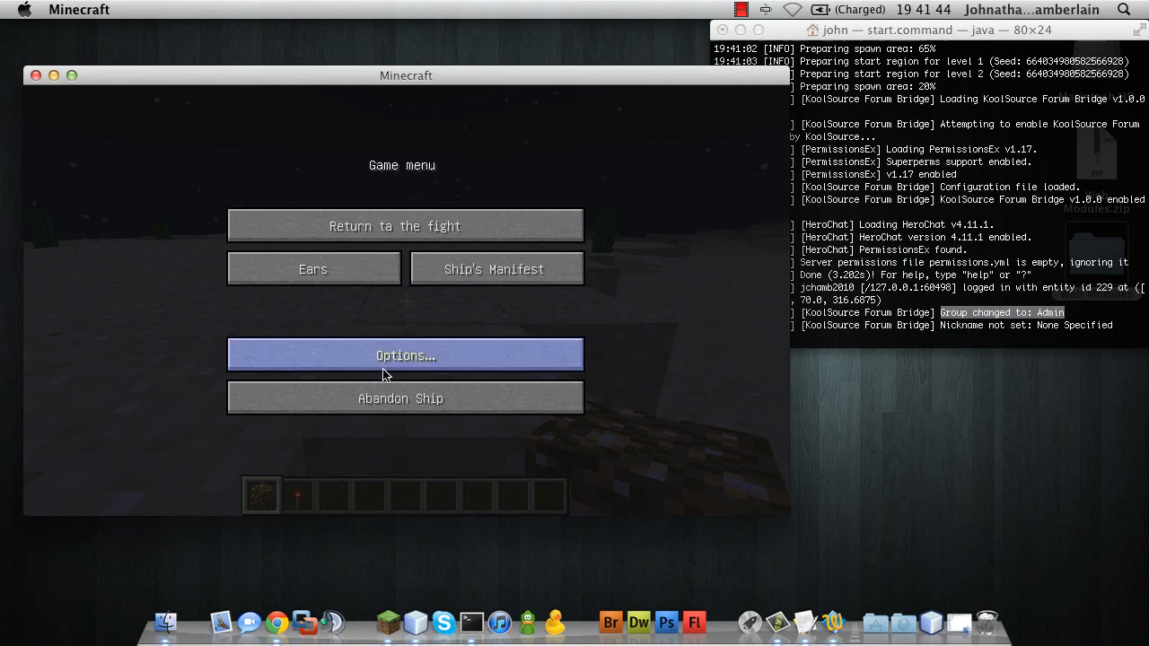
# Resume the game, send the chat message 'Type', and break a block
pyautogui.click(487, 226)
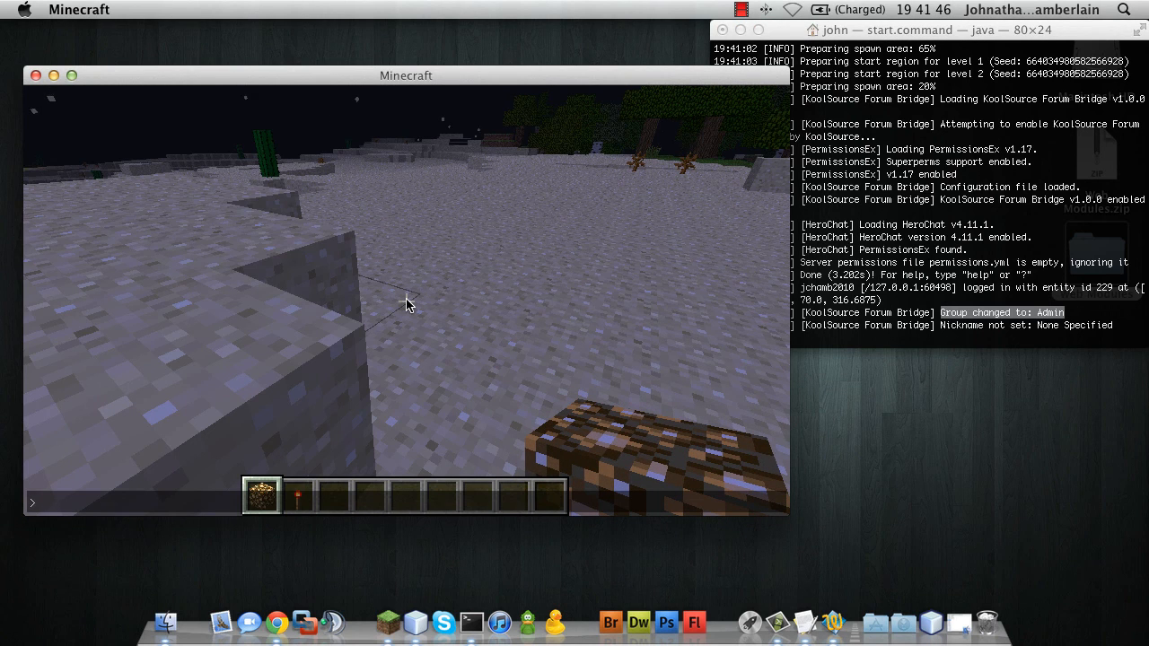
pyautogui.write('Type')
pyautogui.press('Return')
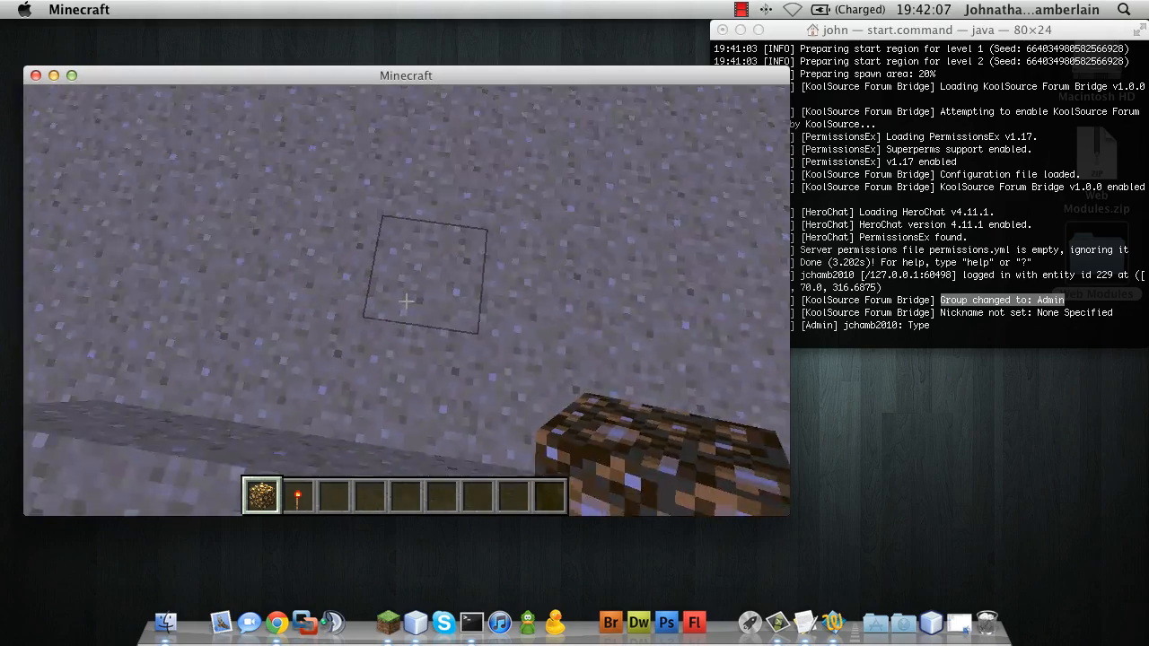
pyautogui.click(406, 302)
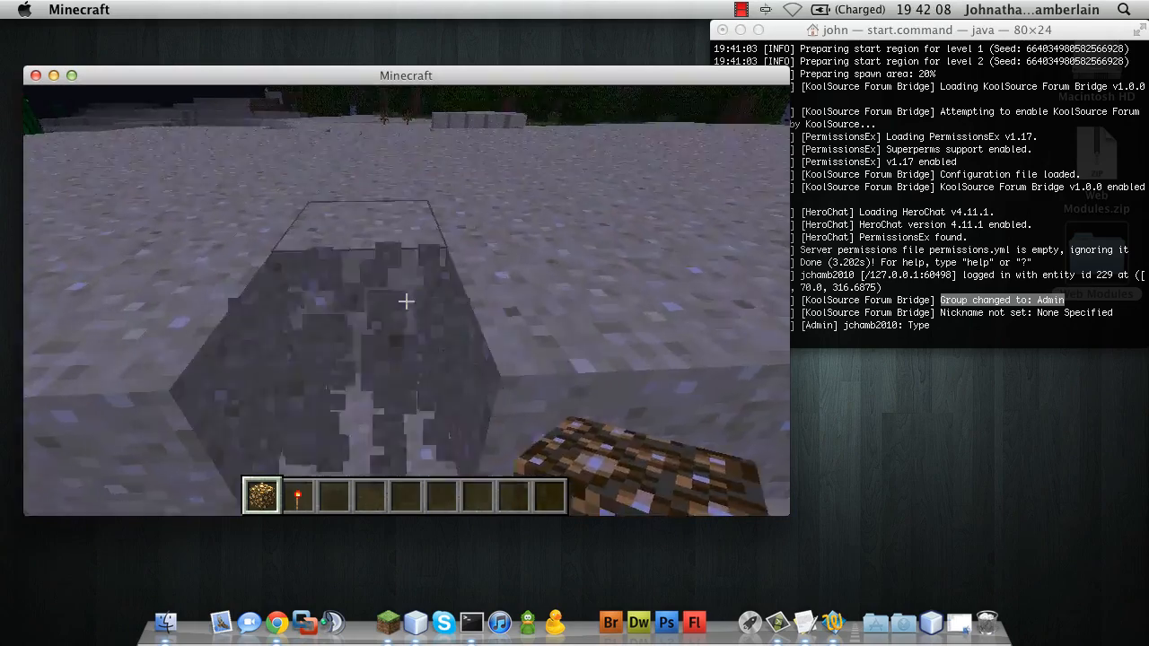